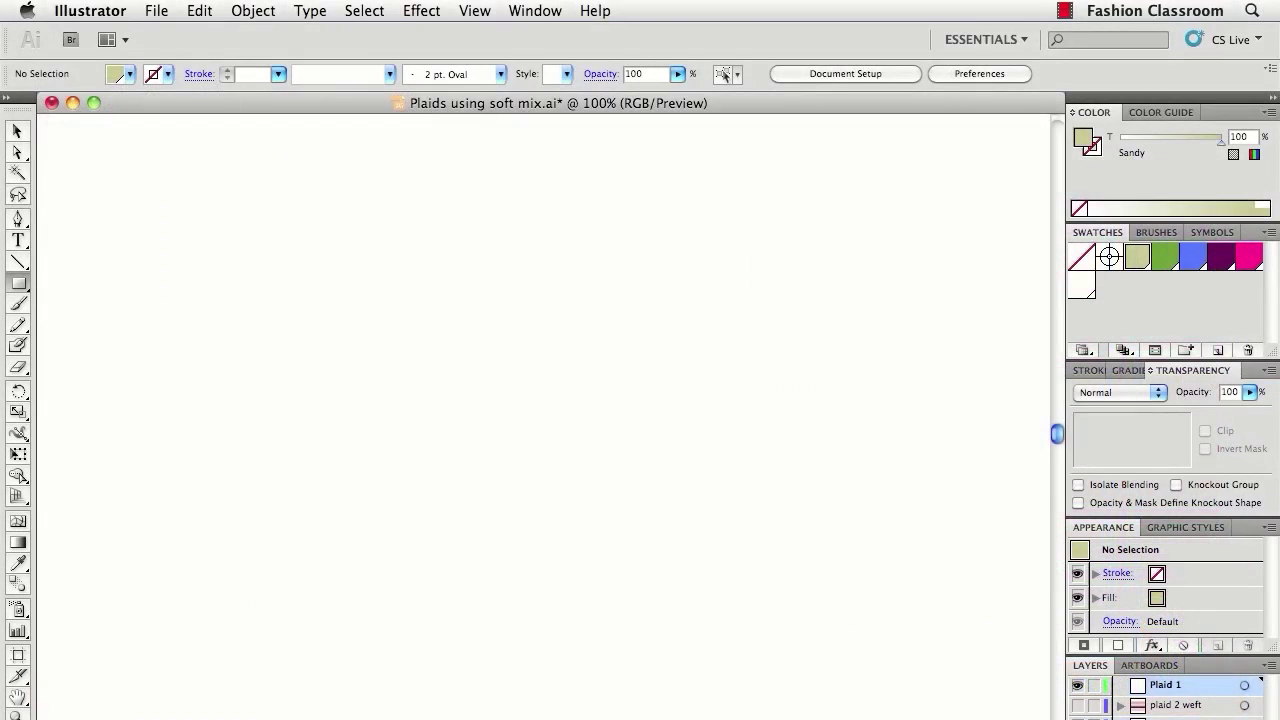
Draw two adjoining tall rectangles about 111 × 217 pt, leaving the left Sandy and filling the right Pinky.
drag(407, 305, 518, 520)
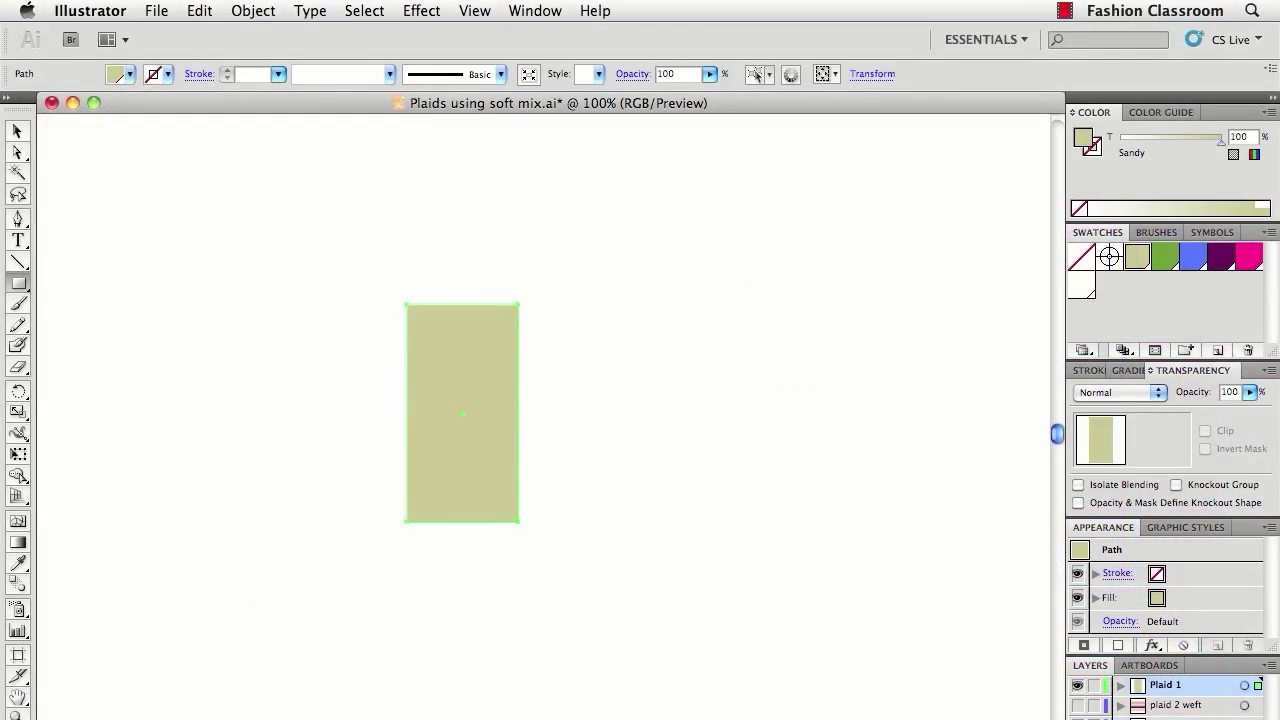
drag(518, 304, 631, 521)
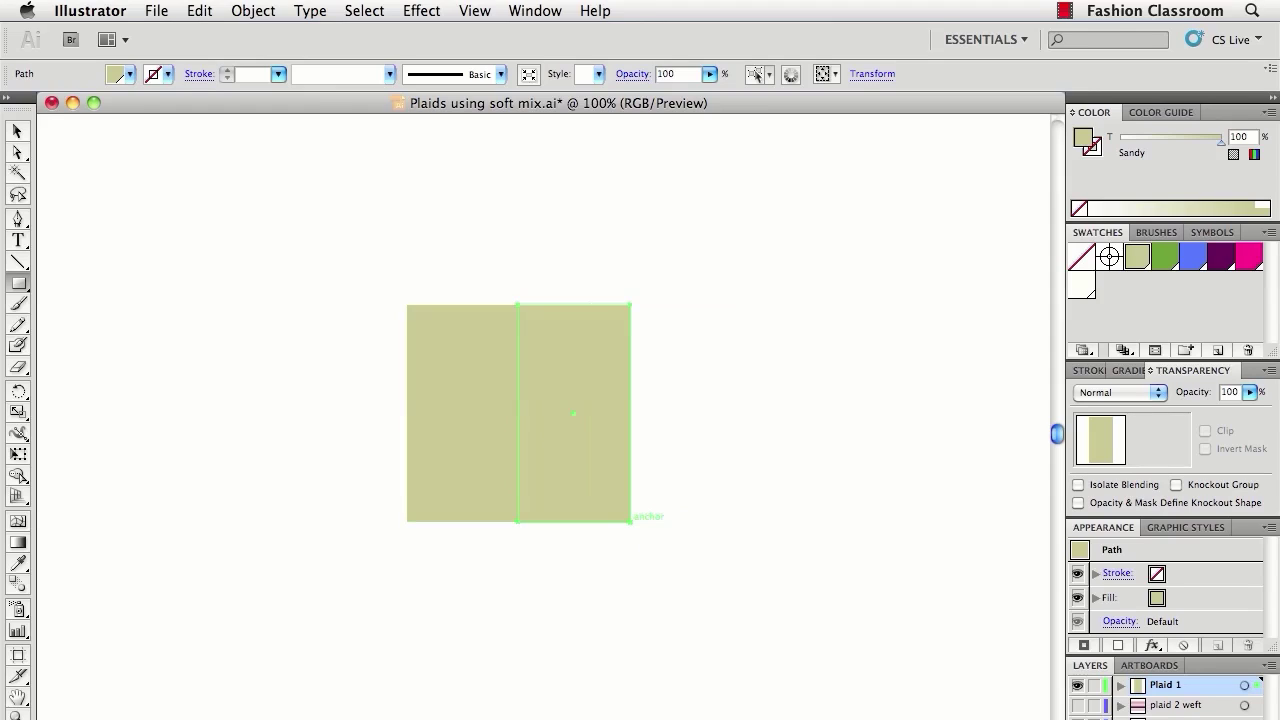
click(1247, 266)
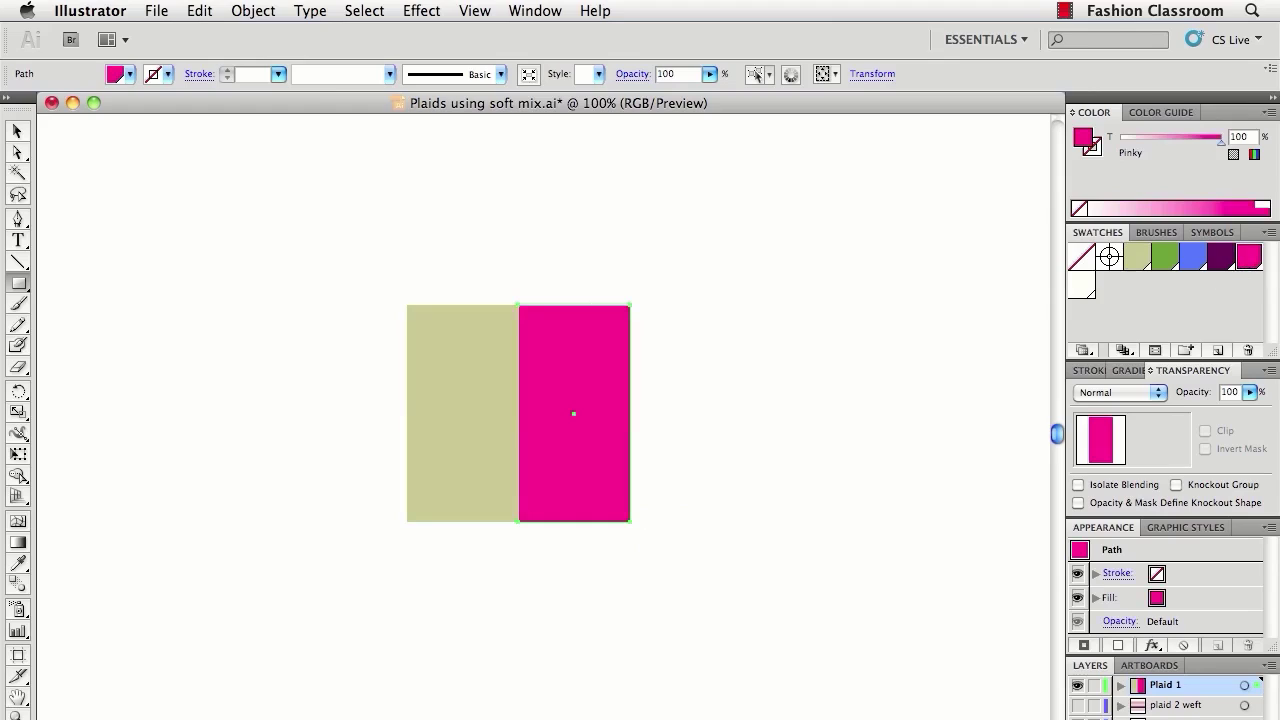
Add a wide Sandy band over the top half and a wide Rich purple band over the bottom half.
drag(407, 304, 629, 412)
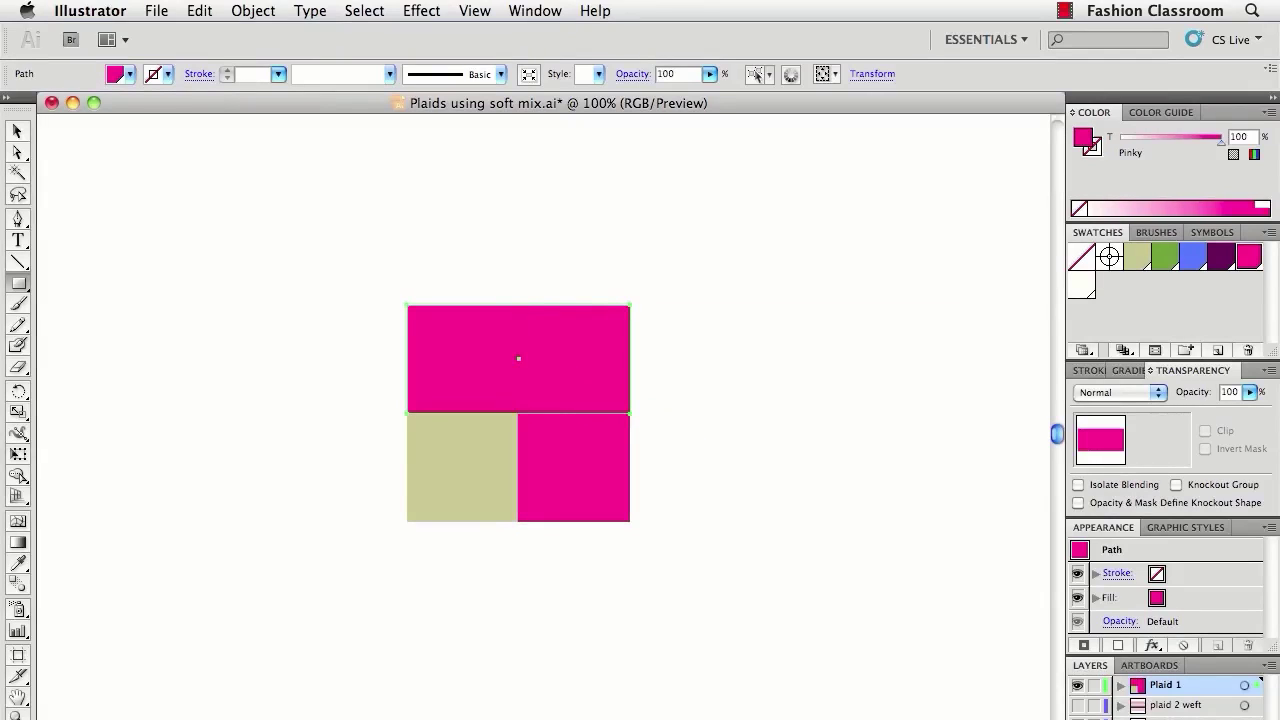
click(1128, 262)
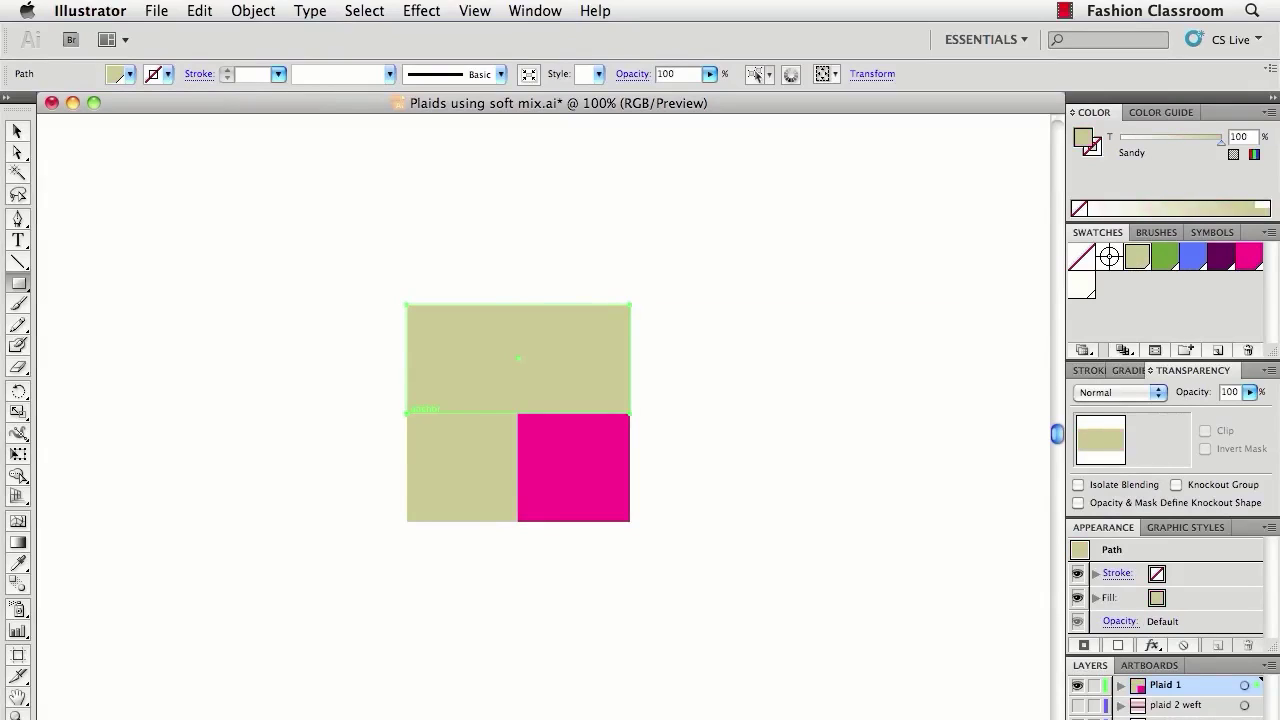
drag(407, 412, 630, 521)
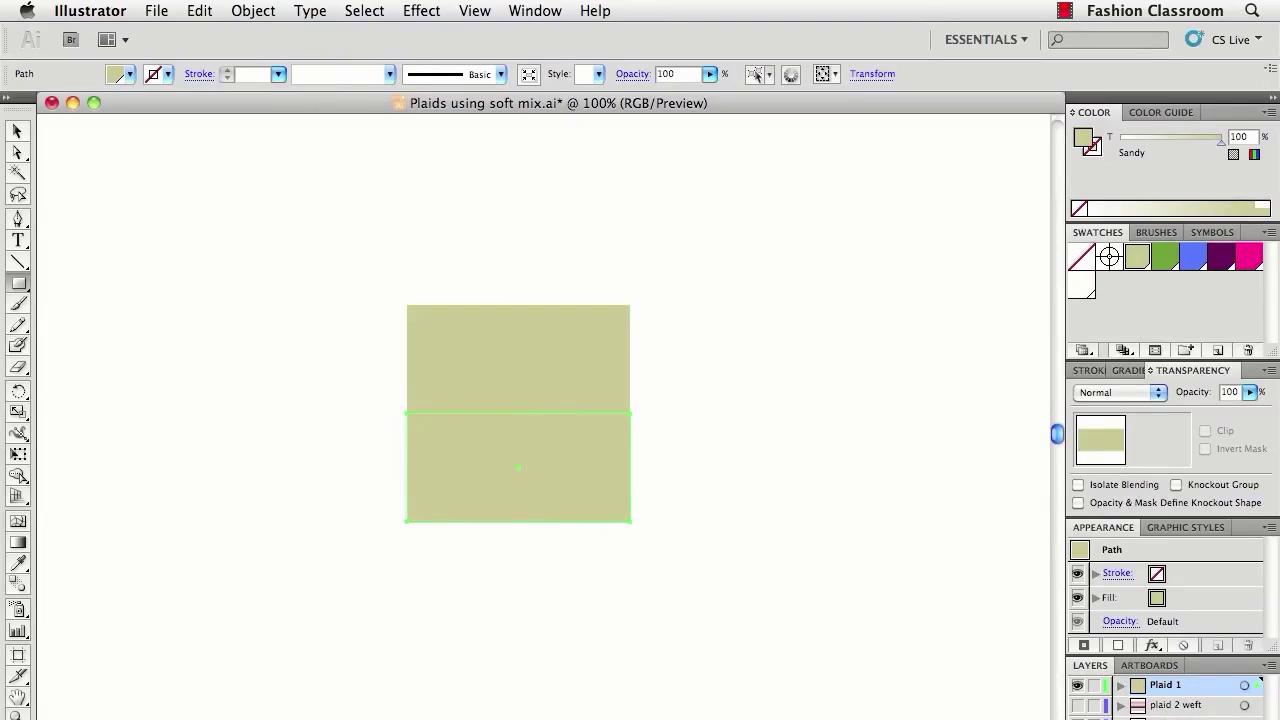
click(1219, 262)
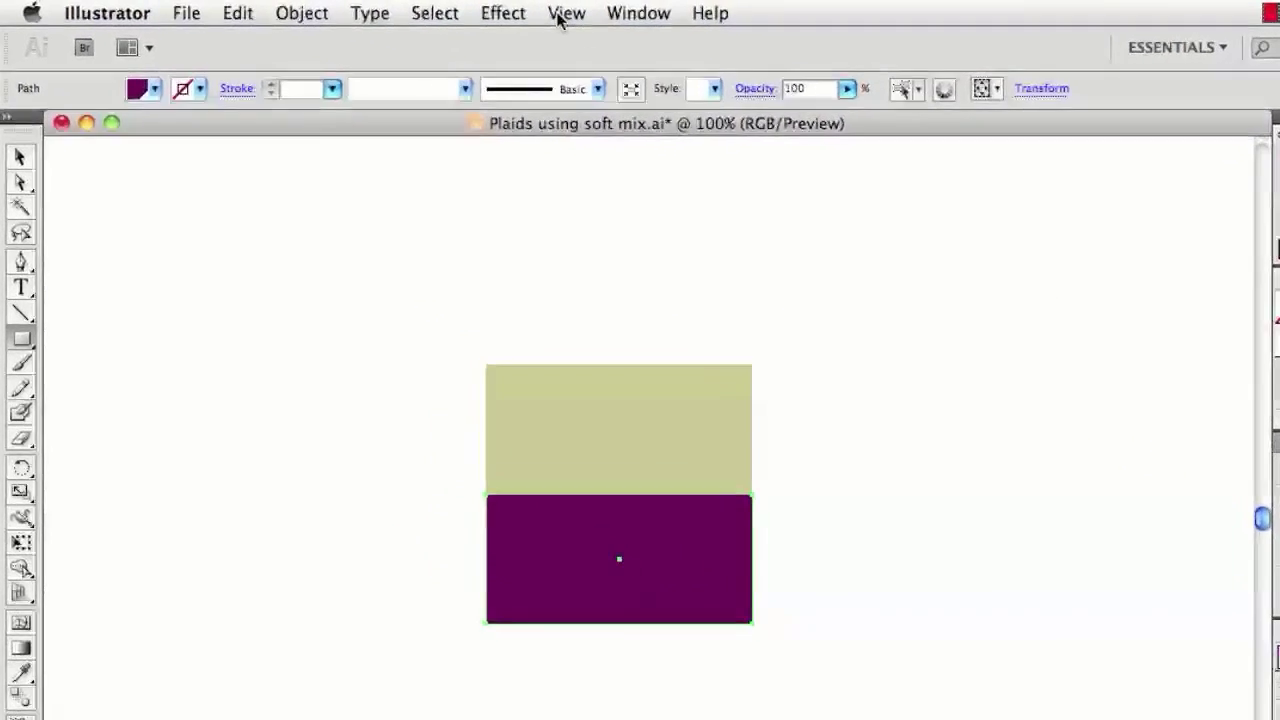
Select both wide bands and move them aside to check the rectangles beneath, then undo.
click(472, 11)
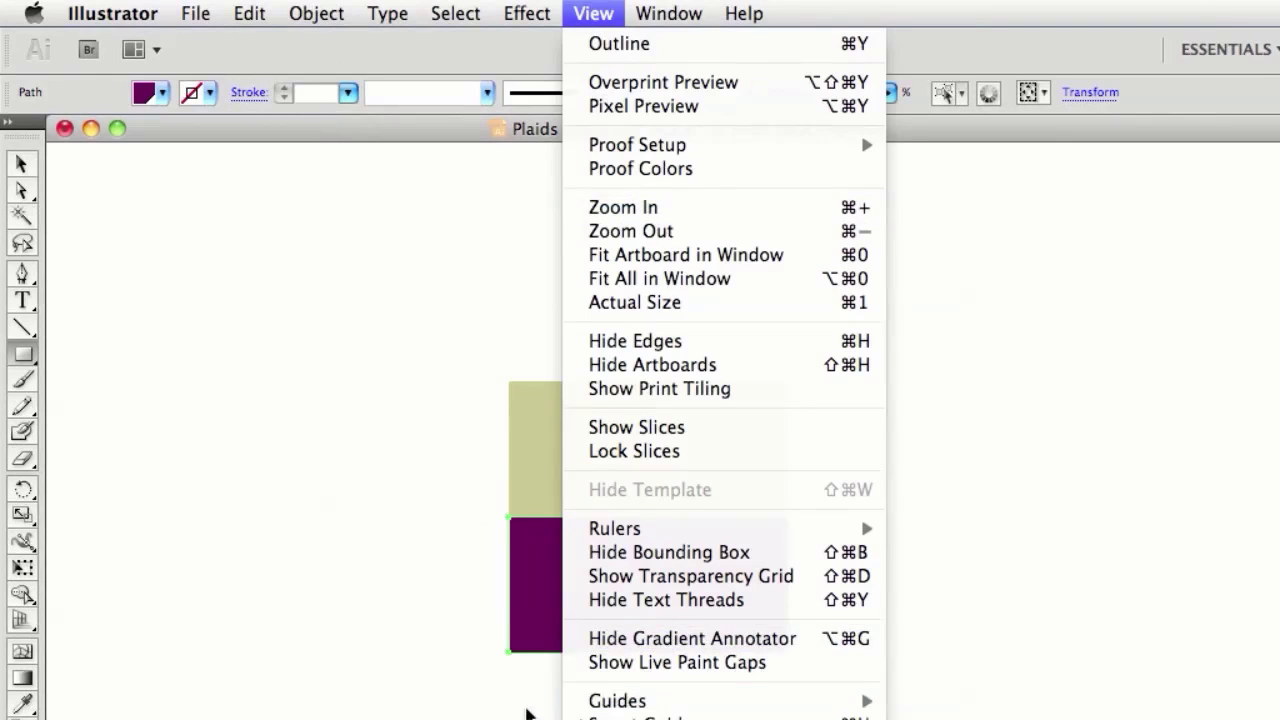
click(528, 712)
shift+click(499, 363)
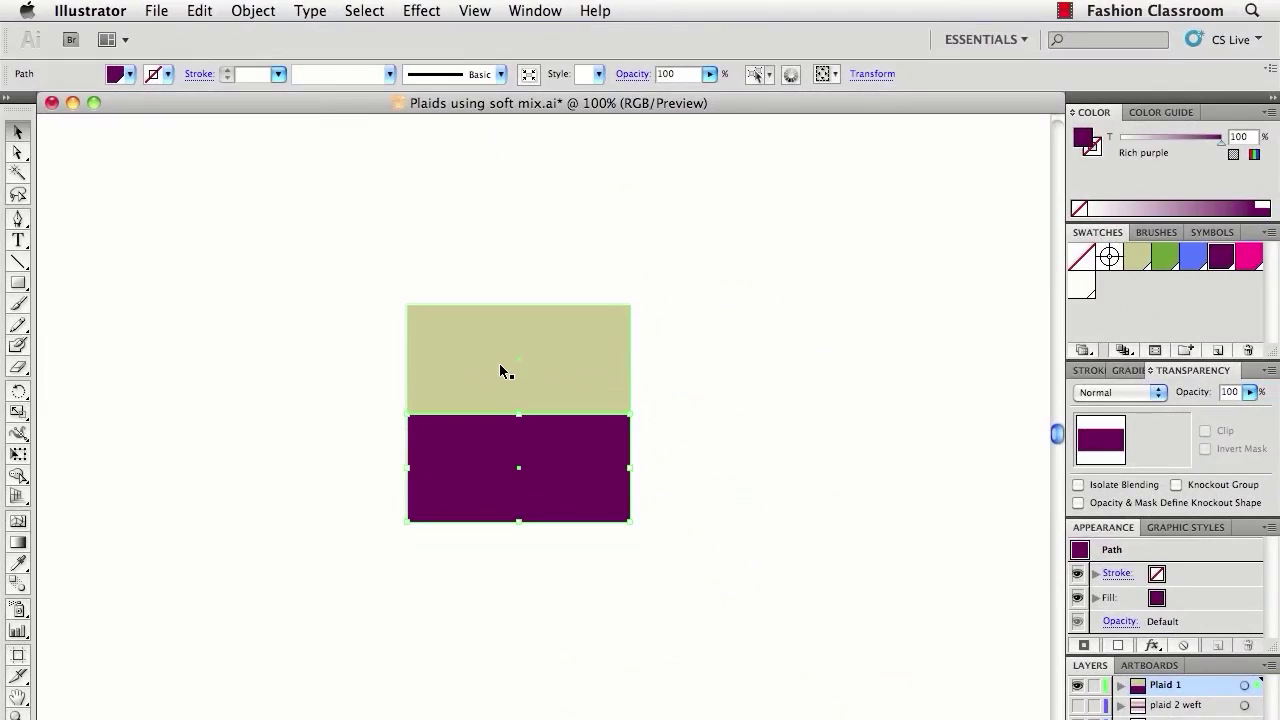
drag(526, 372, 787, 376)
key(super+z)
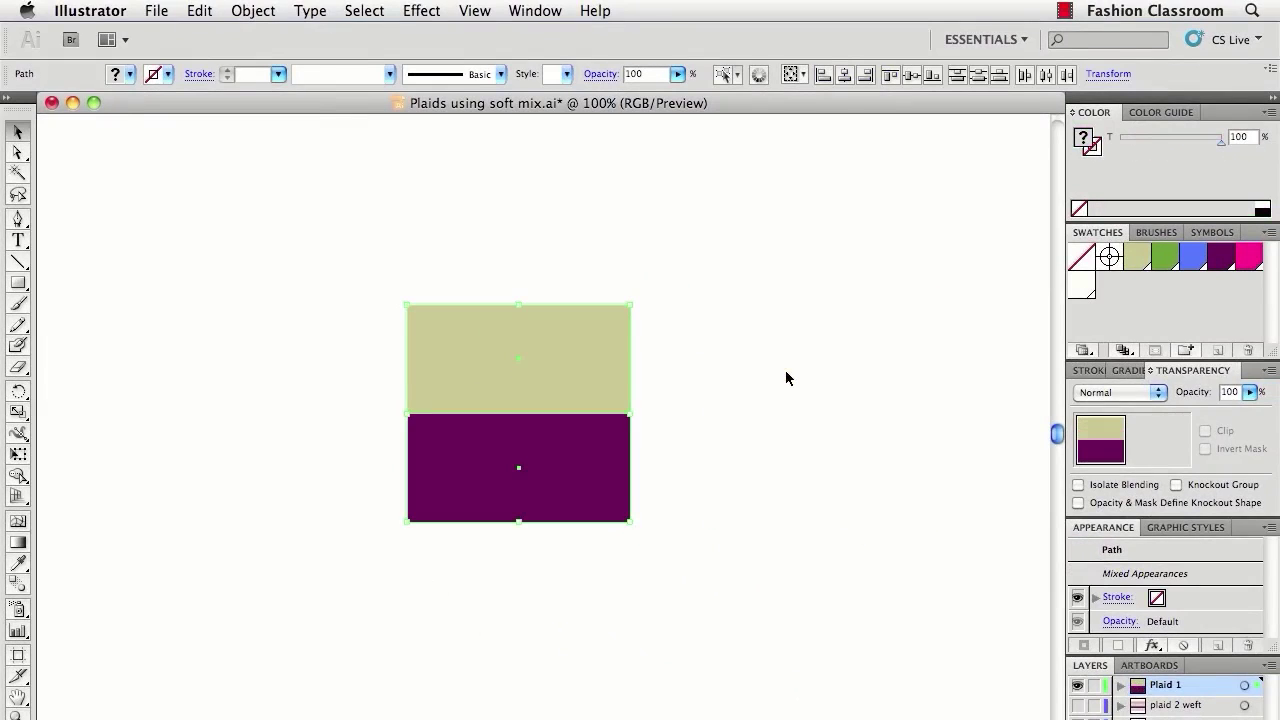
Marquee-select all four overlapping rectangles and group them with Object > Group.
drag(373, 265, 663, 555)
click(245, 11)
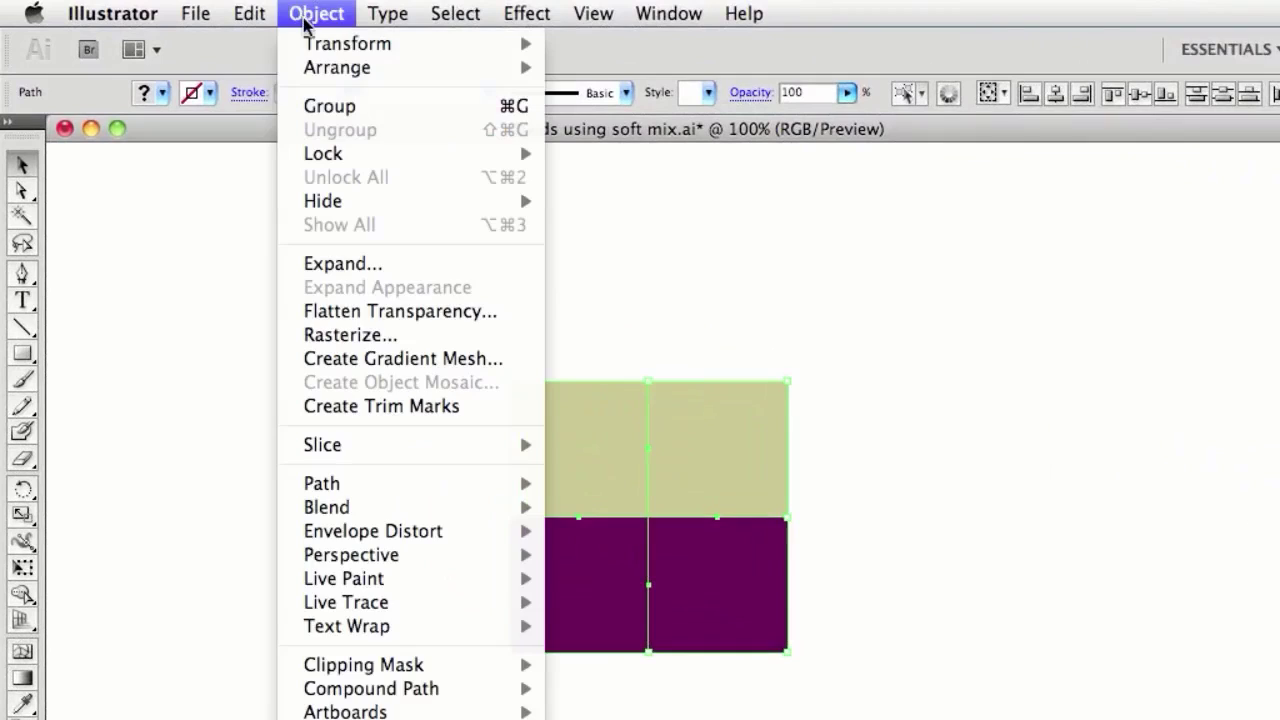
click(362, 106)
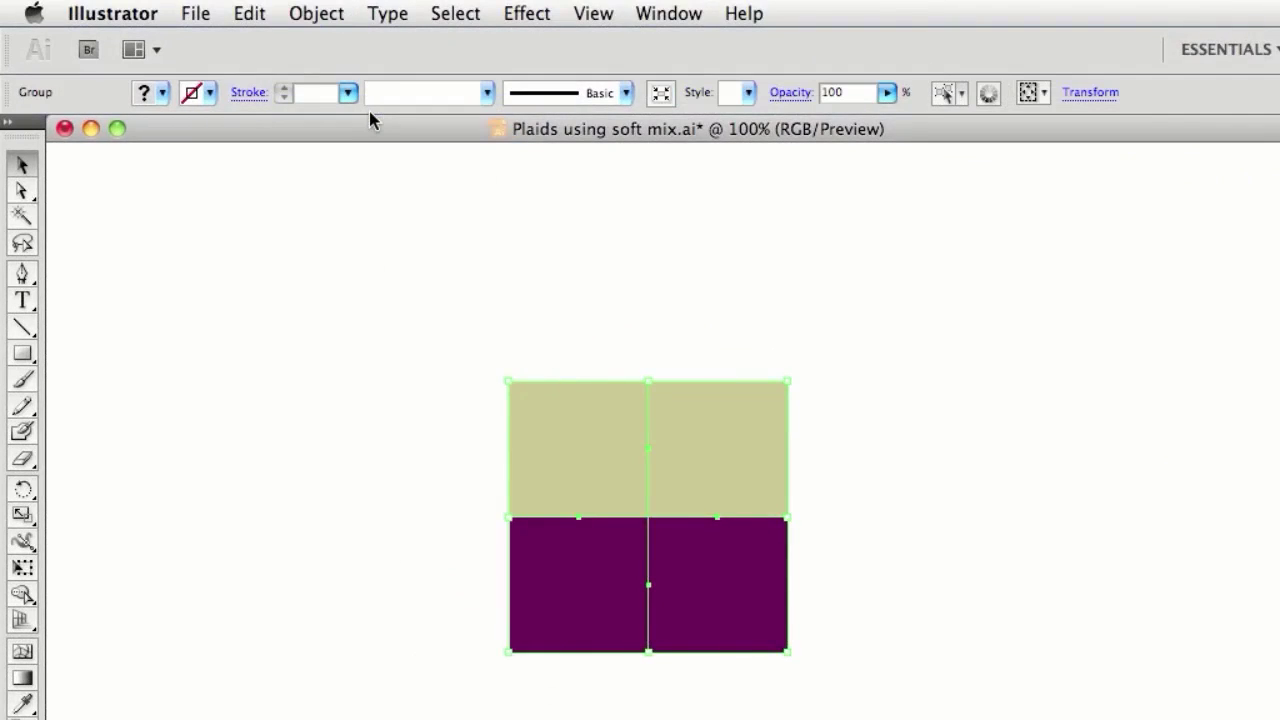
Apply Effect > Pathfinder > Soft Mix at 50% mixing rate to the group, then deselect.
click(526, 12)
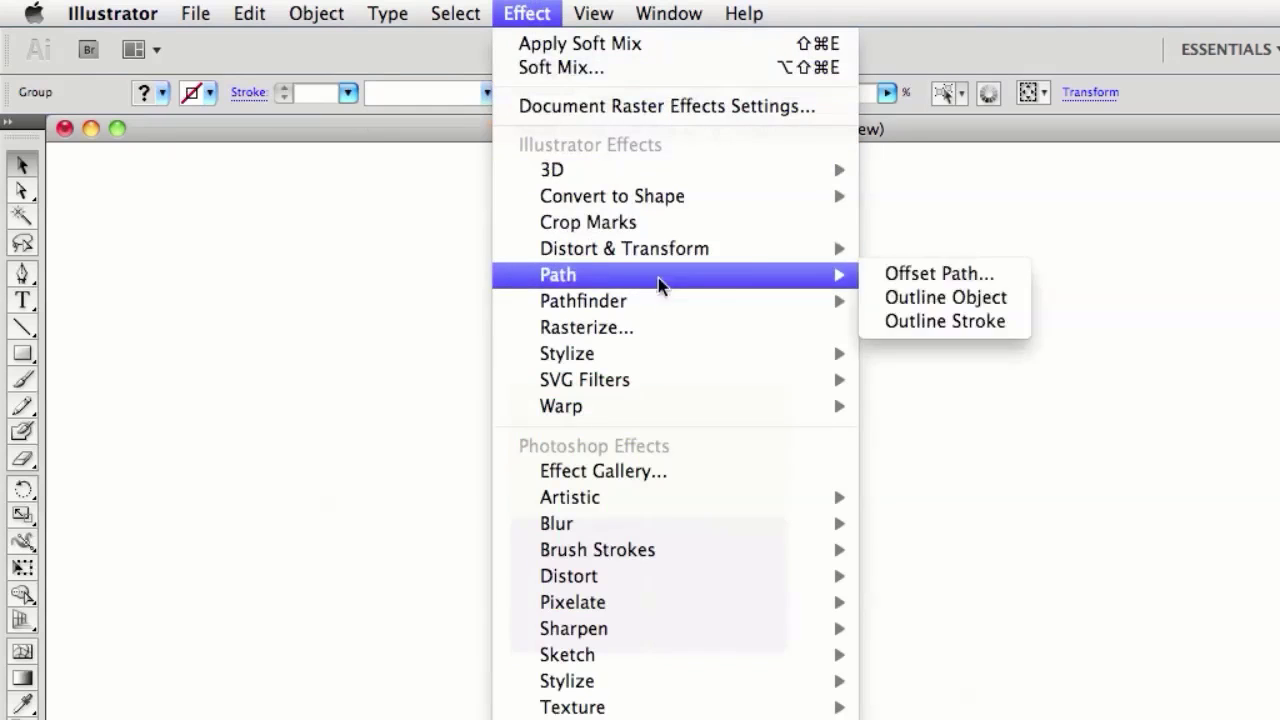
mouse_move(666, 309)
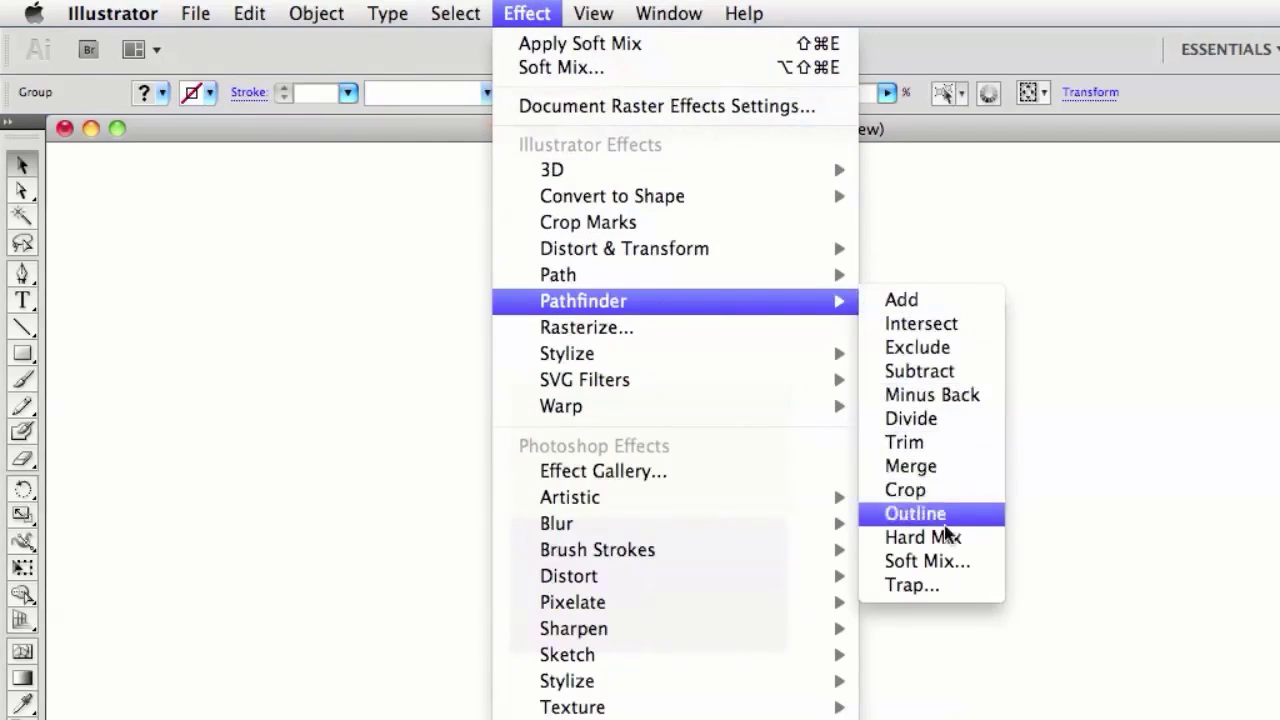
click(938, 559)
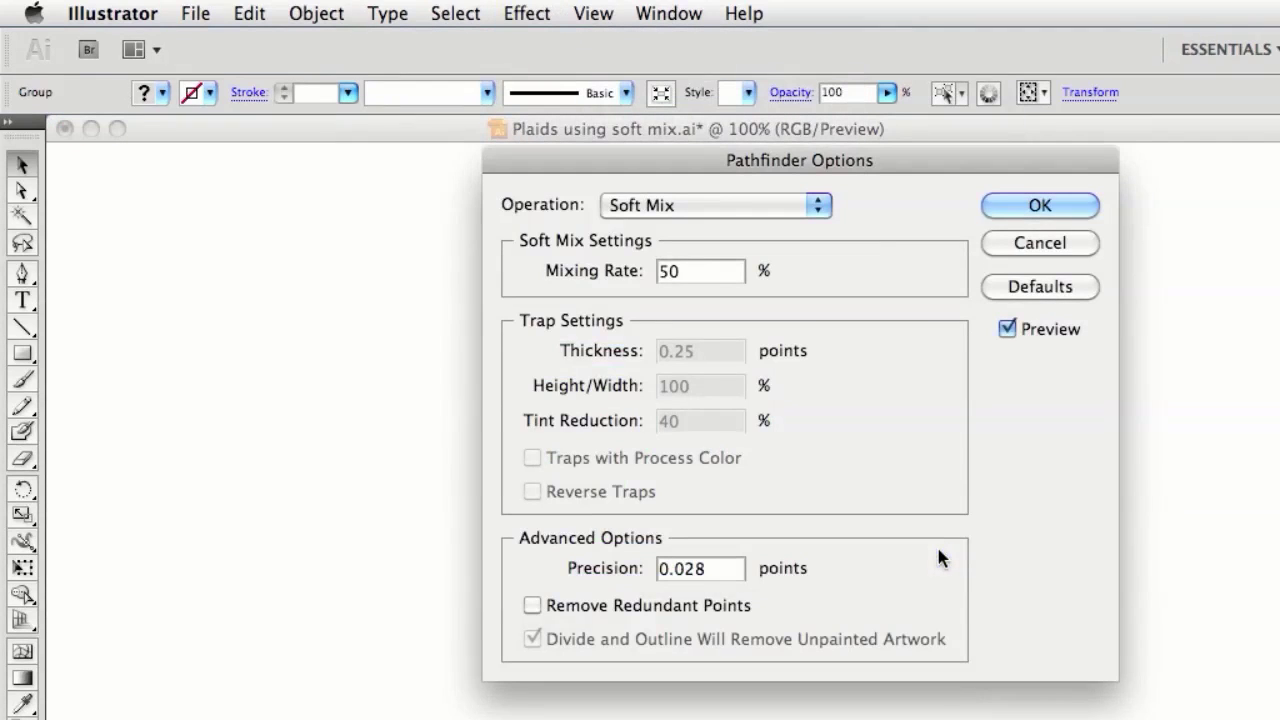
drag(871, 163, 1050, 170)
drag(947, 168, 1075, 166)
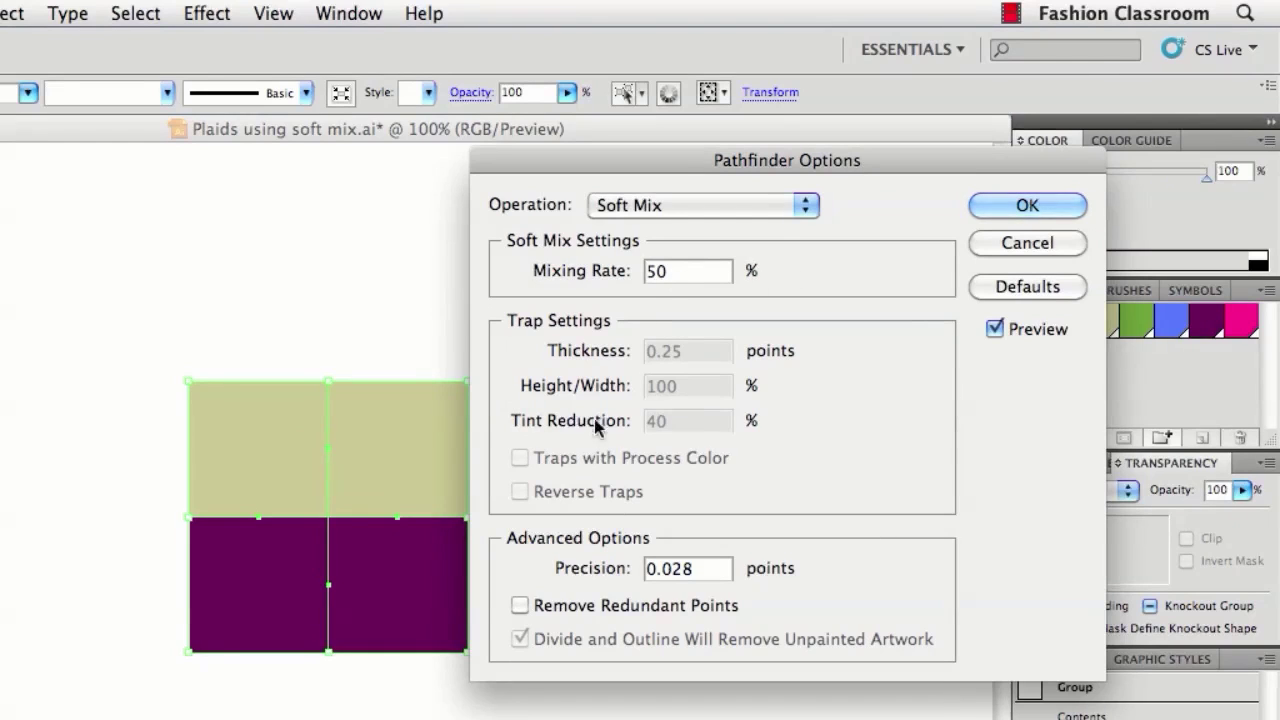
click(1005, 204)
click(532, 518)
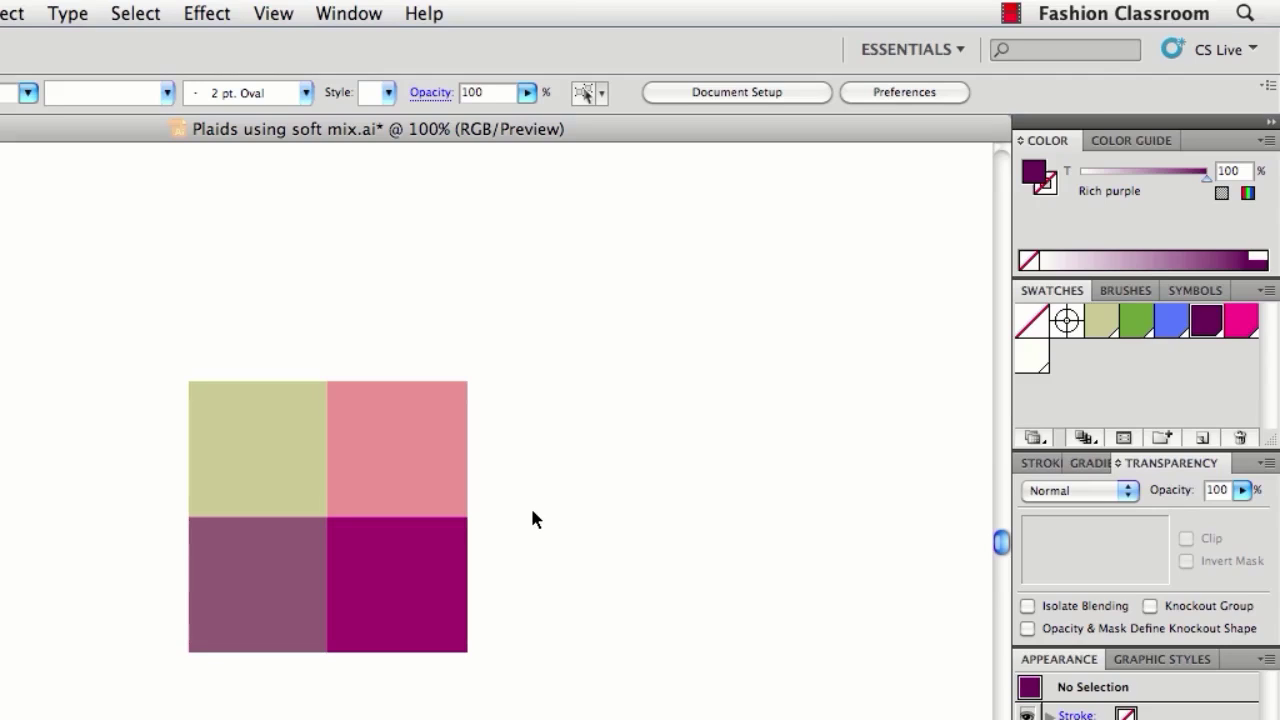
Recolour the bottom band Leafy and the top band Pinky, then deselect to view the mix.
click(444, 571)
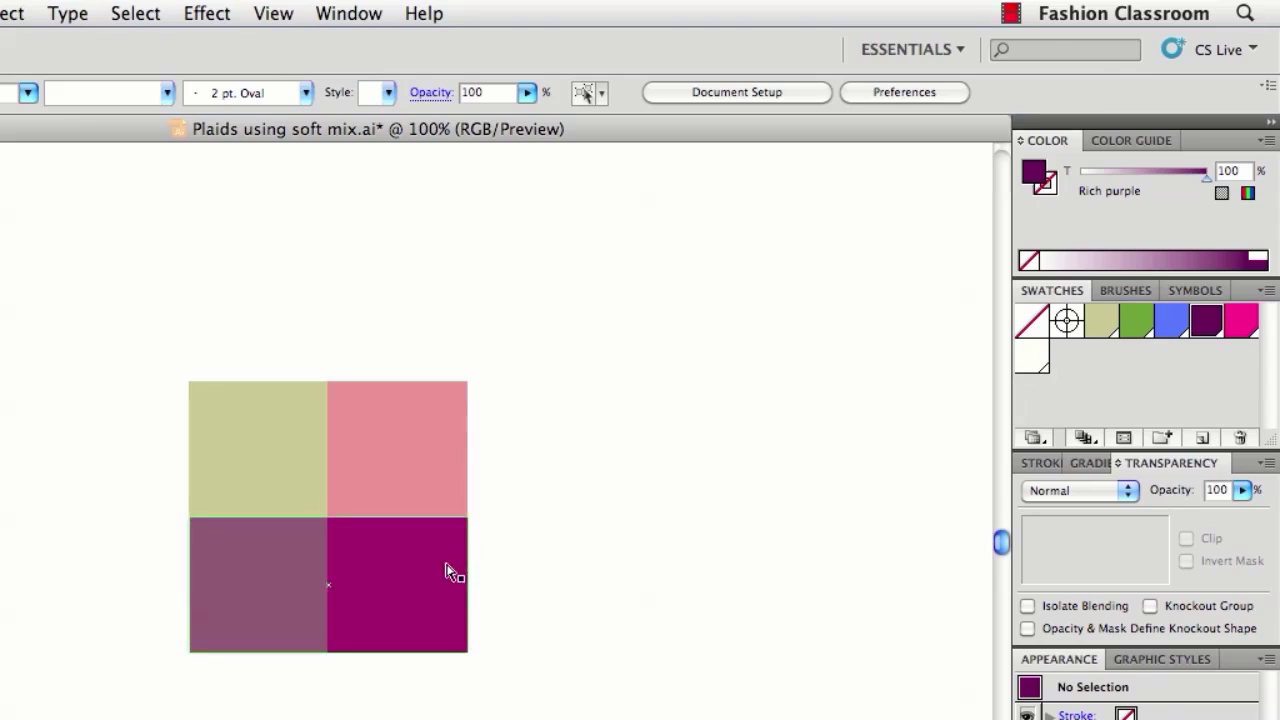
click(1243, 328)
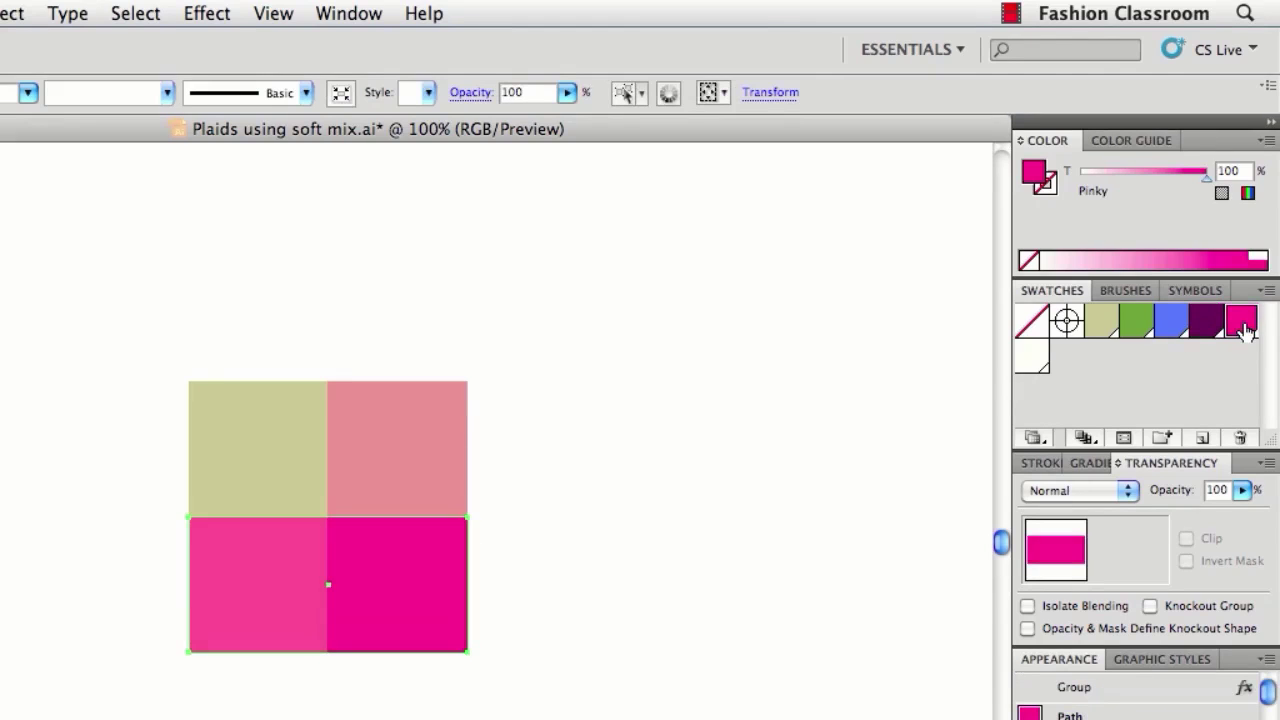
click(1134, 322)
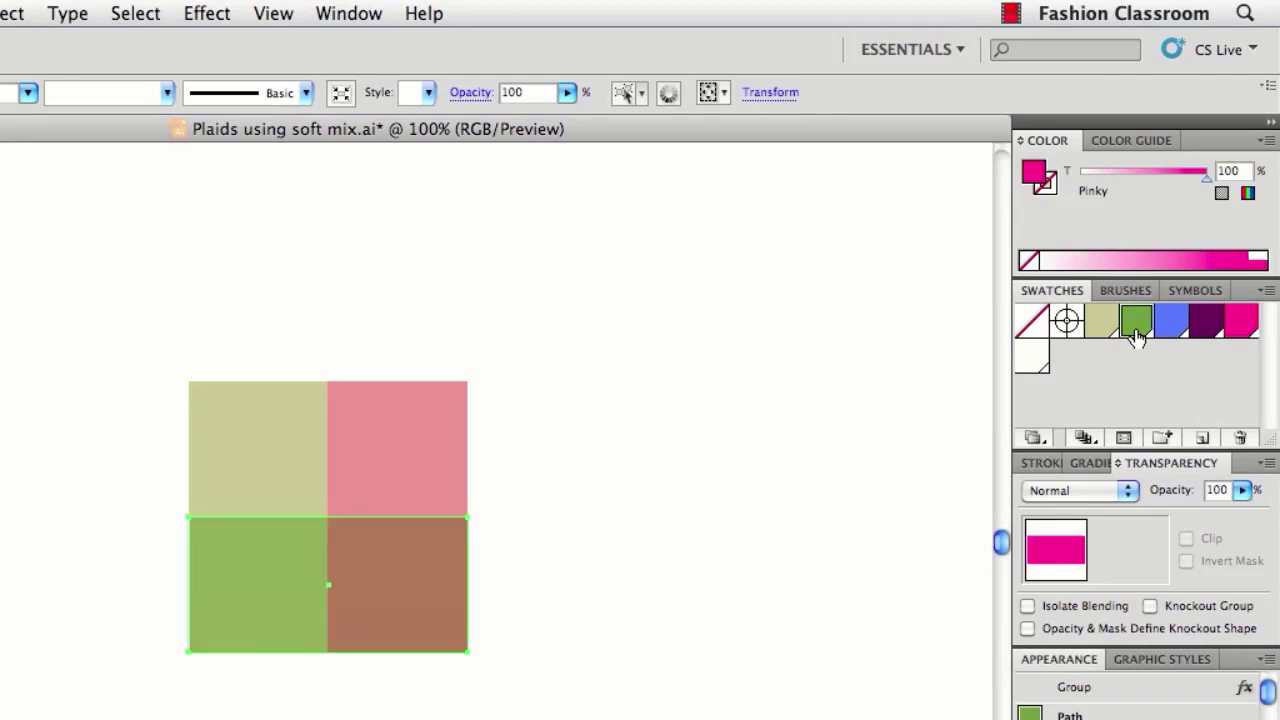
click(455, 486)
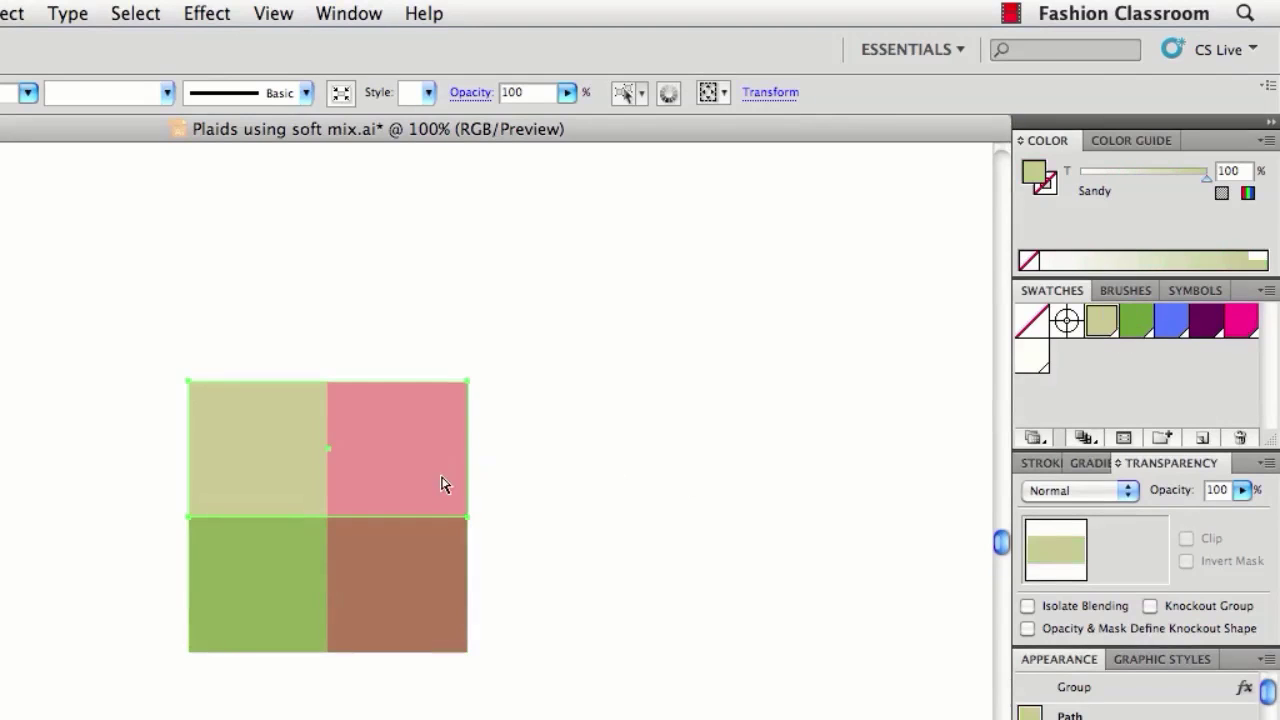
click(1244, 322)
click(663, 571)
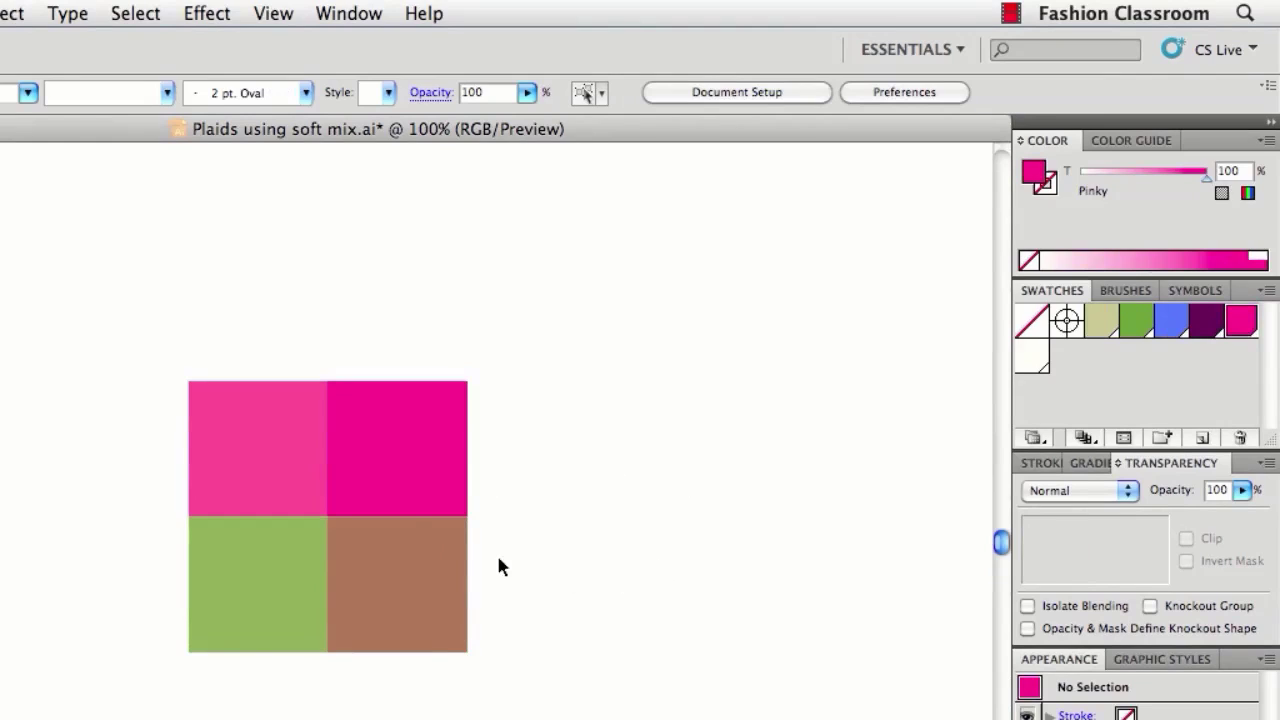
Open Recolor Artwork for the soft-mixed group and merge the green colour into the tan.
click(395, 522)
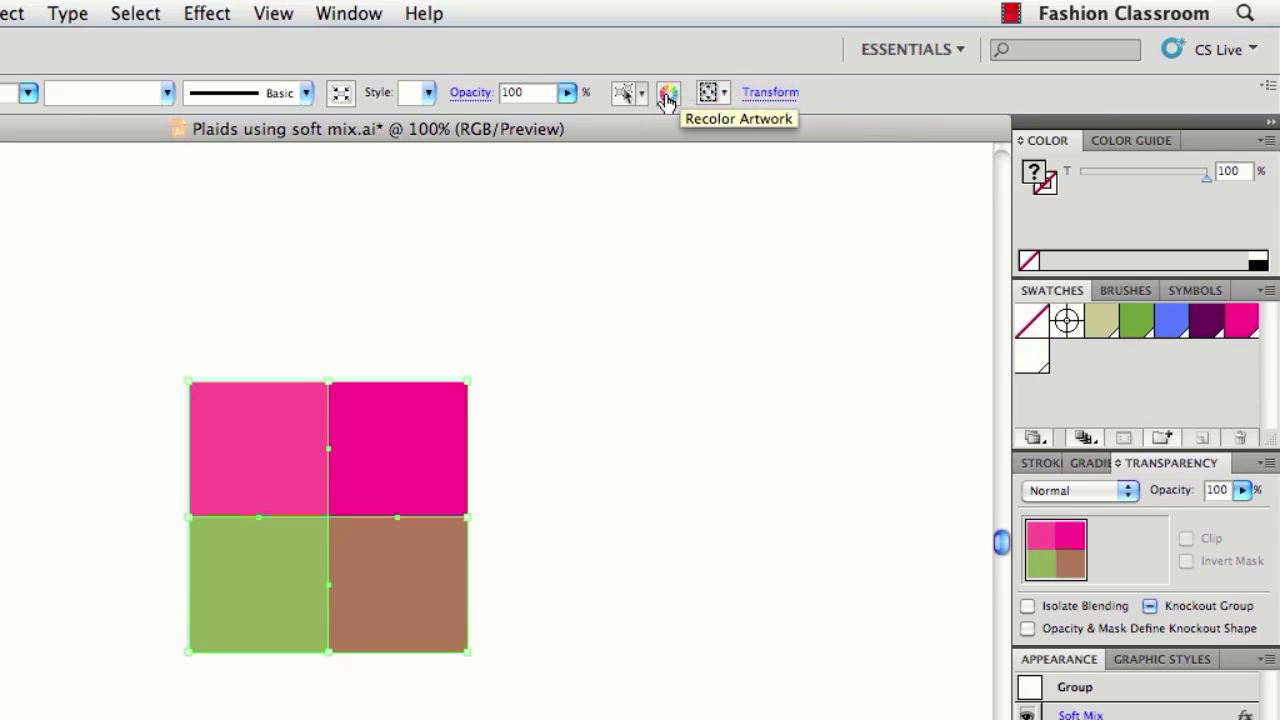
click(667, 96)
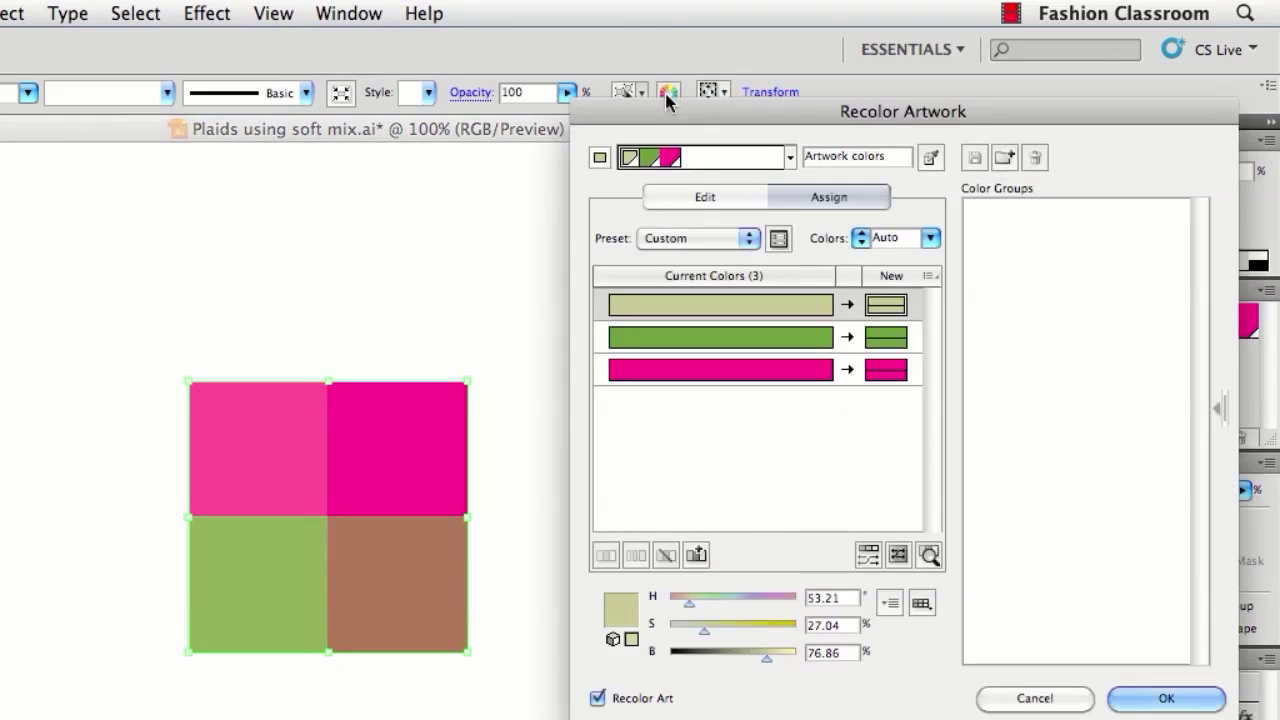
drag(742, 342, 686, 336)
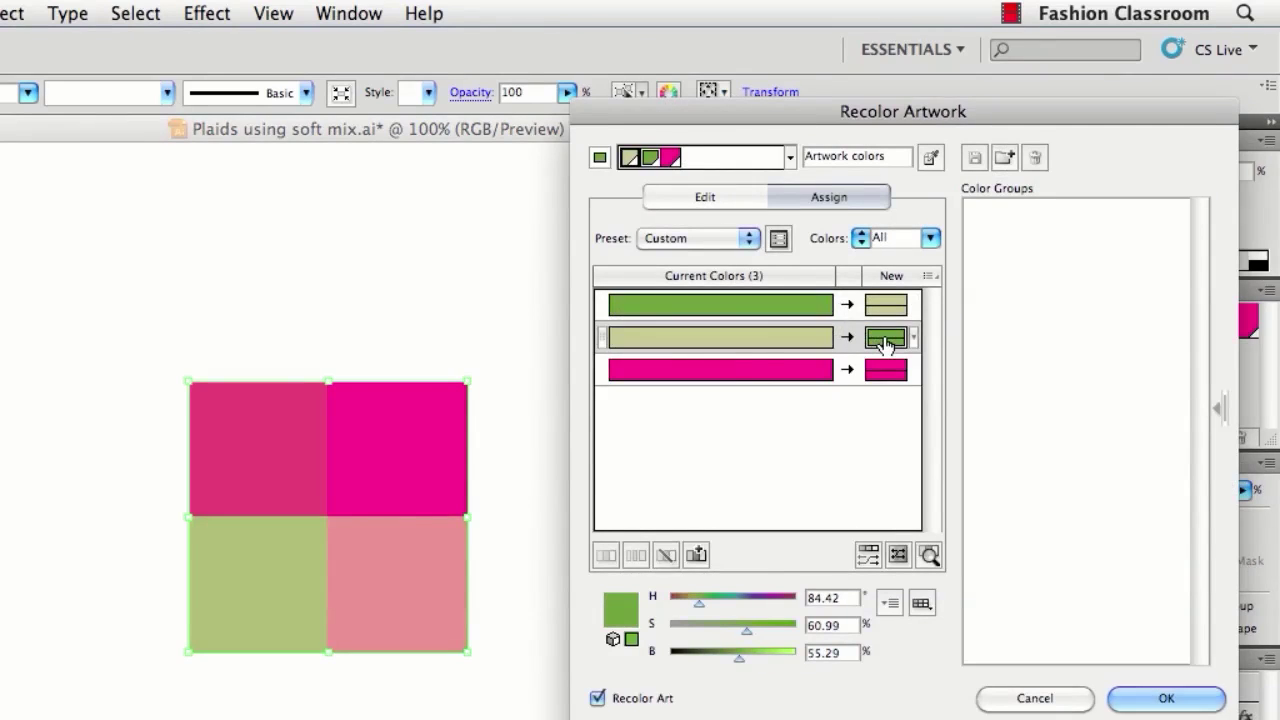
Change the second new colour to blue 4C91E5, randomize the colour order, and apply.
double_click(893, 336)
click(432, 322)
click(357, 288)
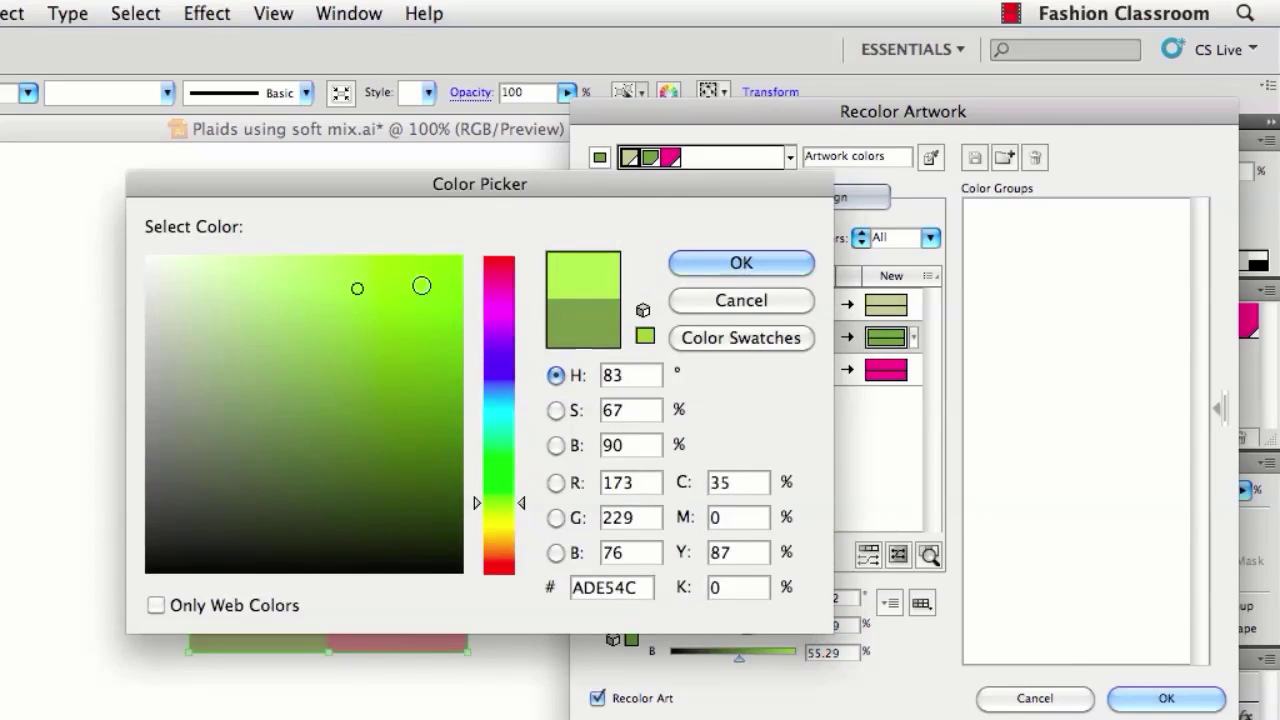
click(499, 378)
drag(501, 388, 503, 391)
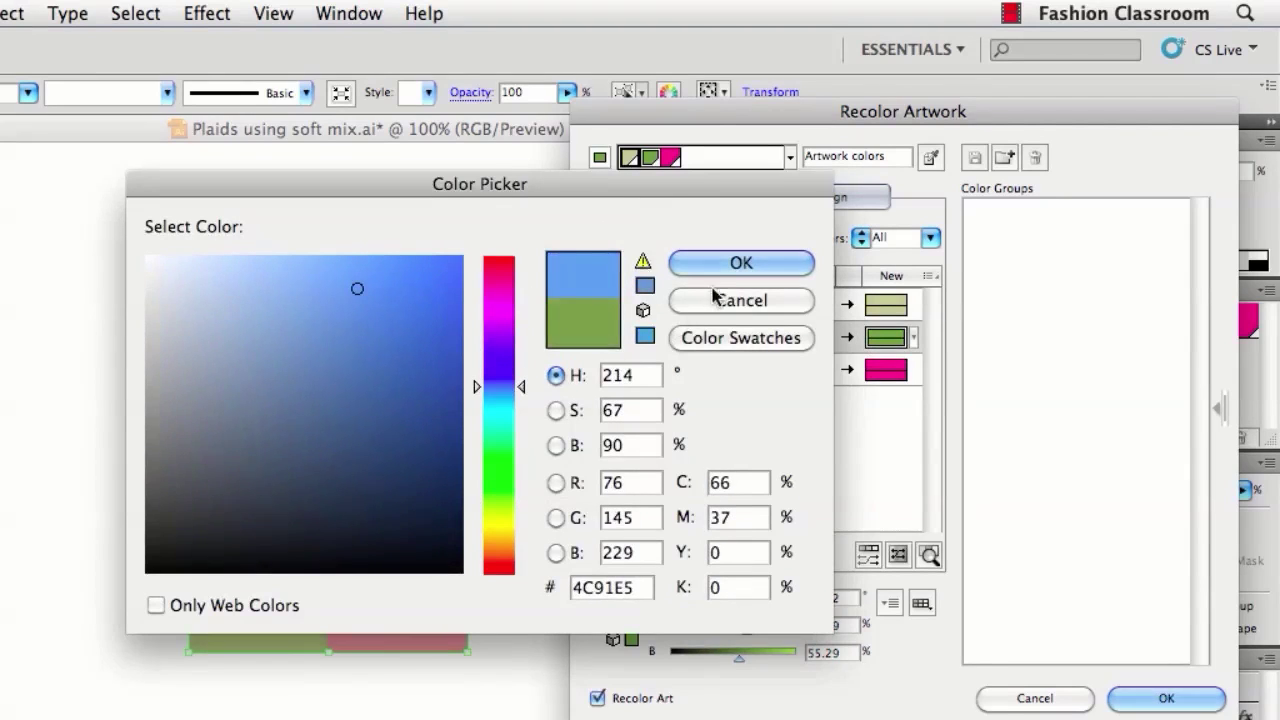
click(741, 262)
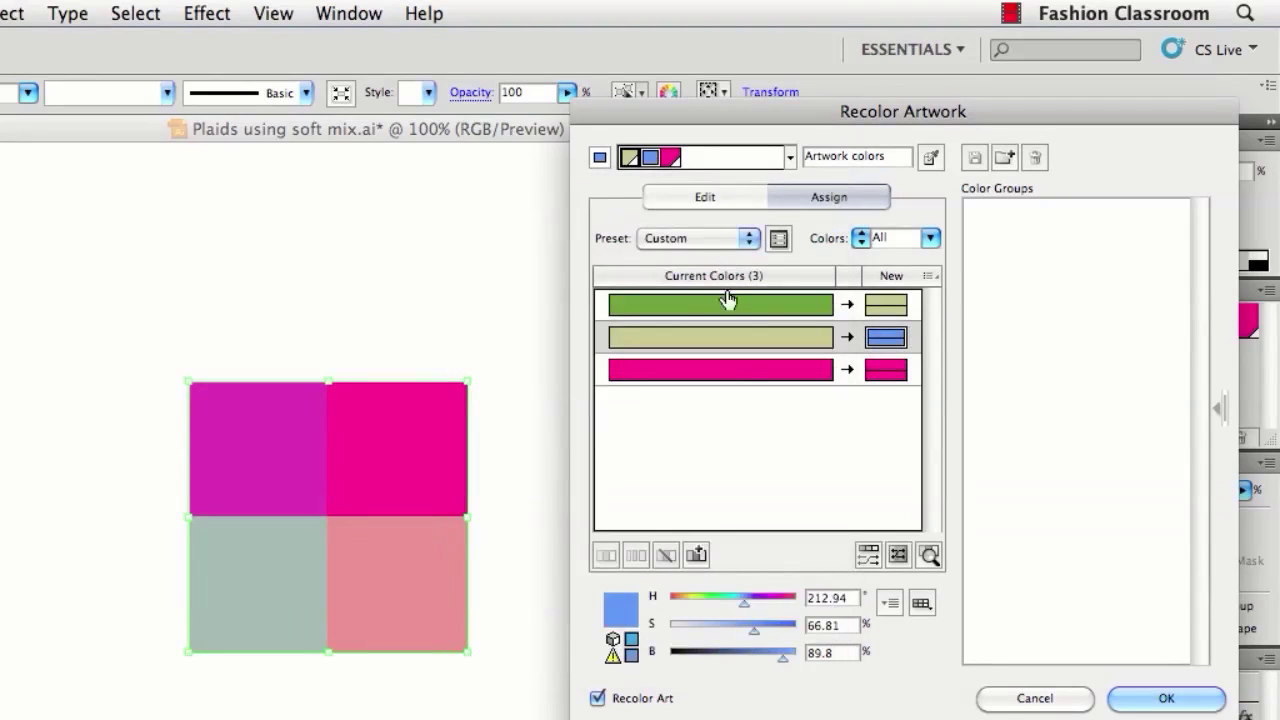
click(866, 555)
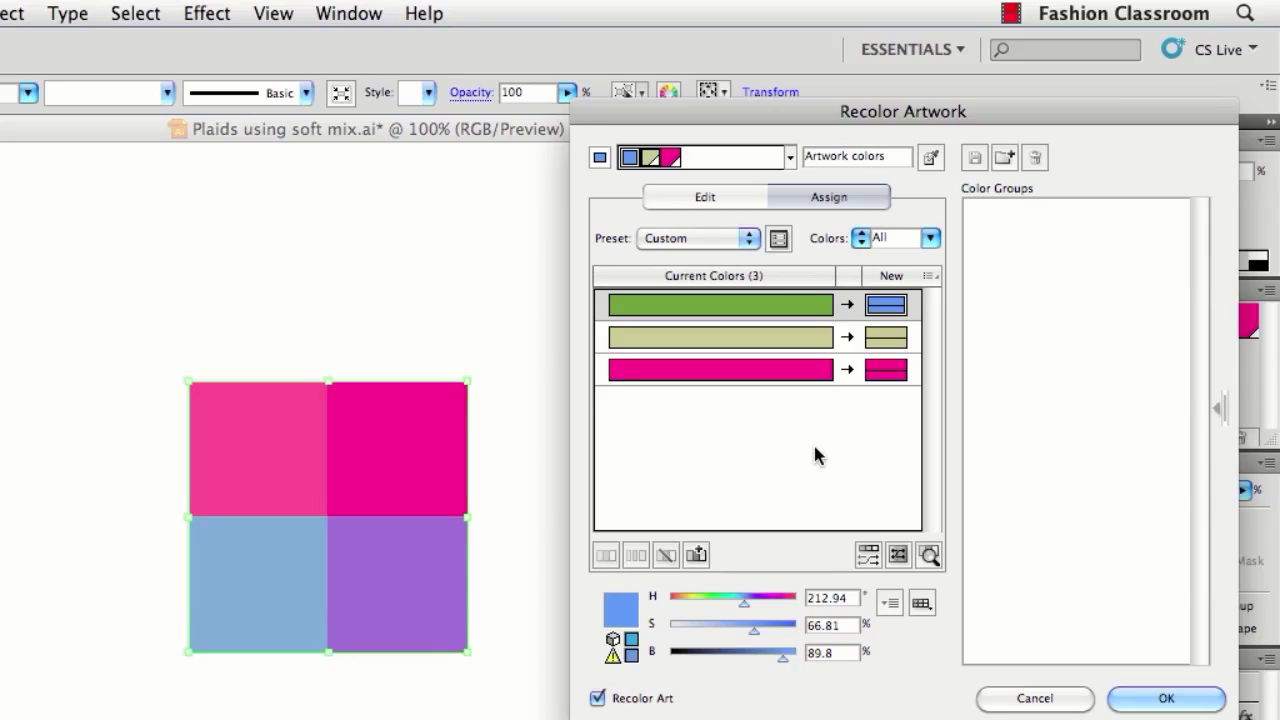
click(1150, 700)
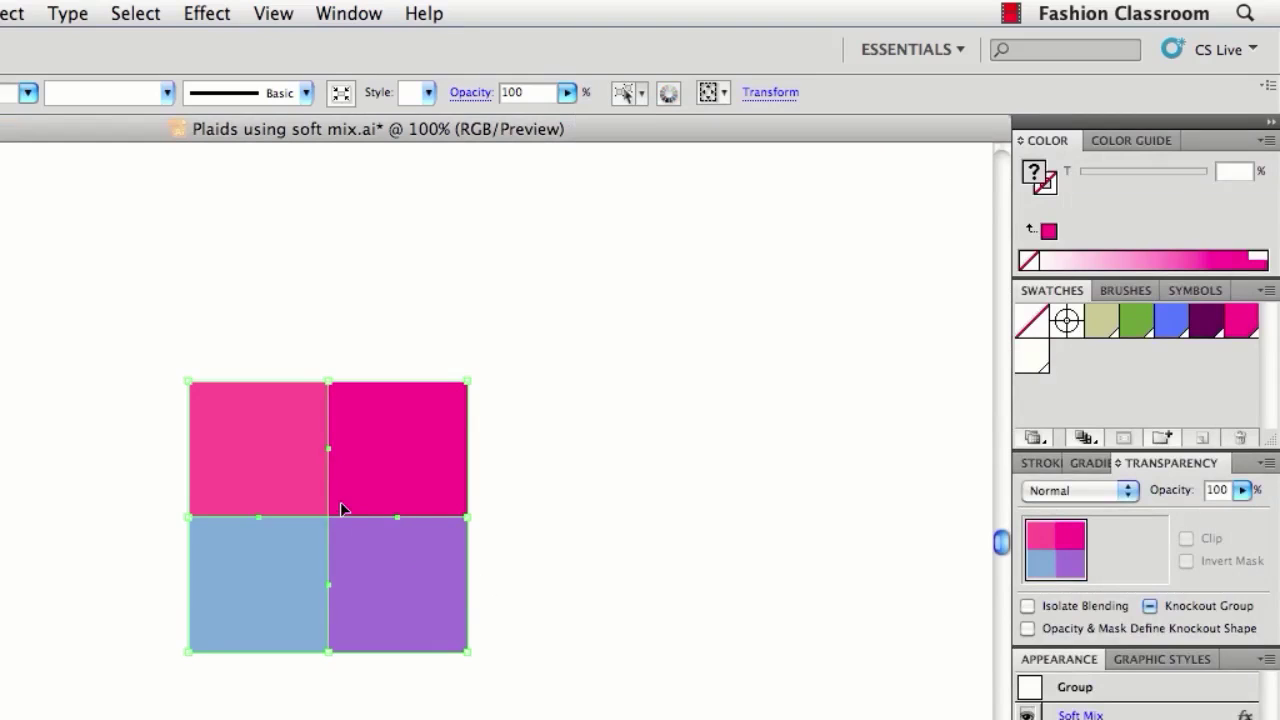
Save the tile as a pattern swatch and fill a large rectangle with it, scaled to half and rotated about 31°.
drag(340, 510, 1135, 378)
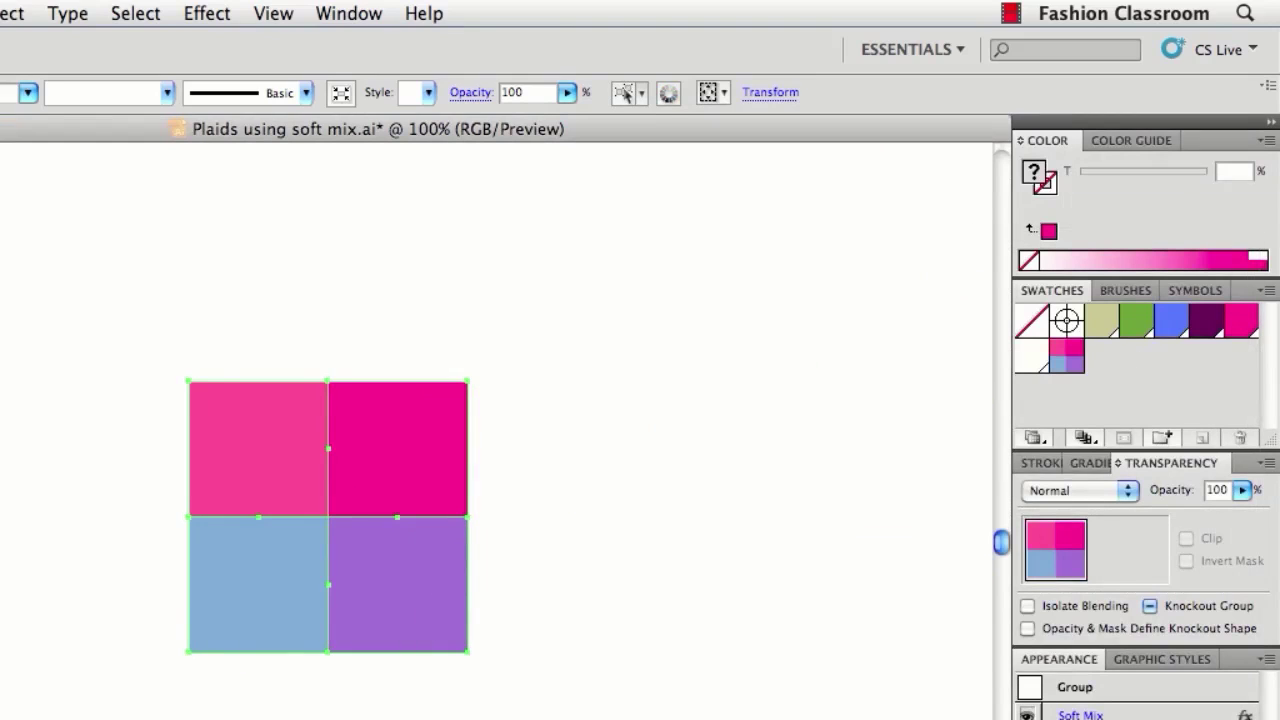
drag(524, 214, 955, 719)
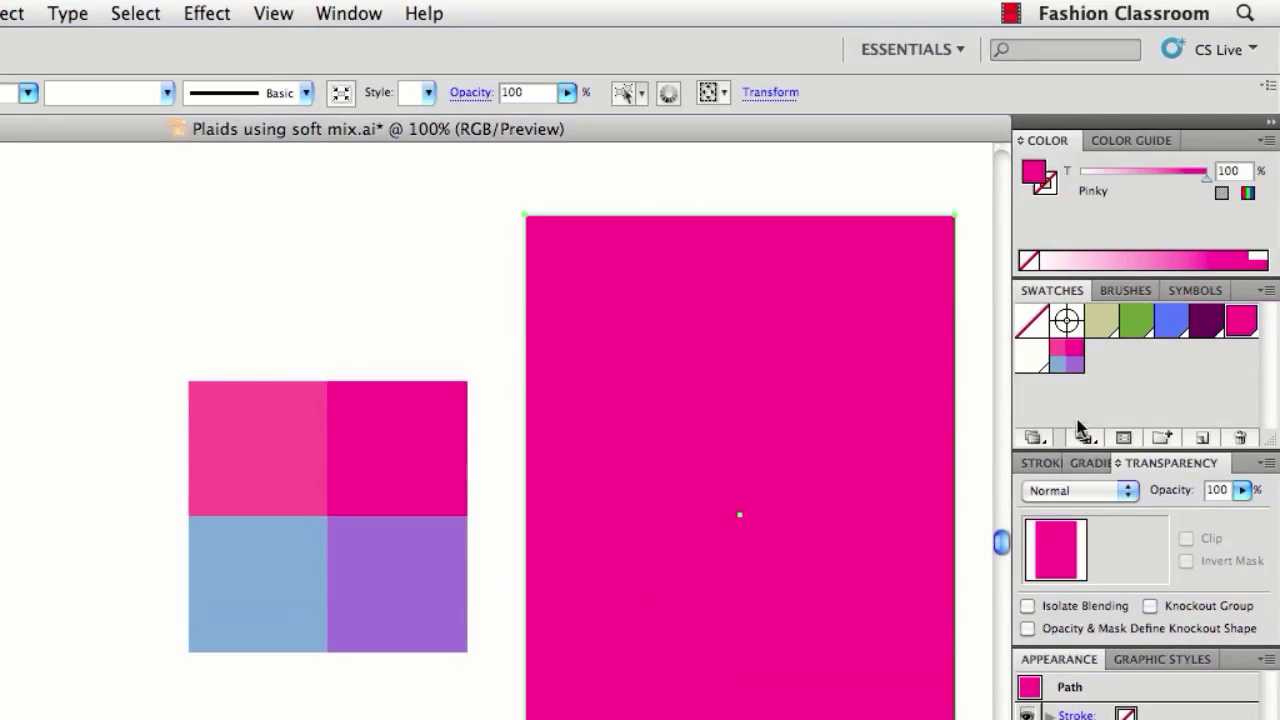
click(1066, 358)
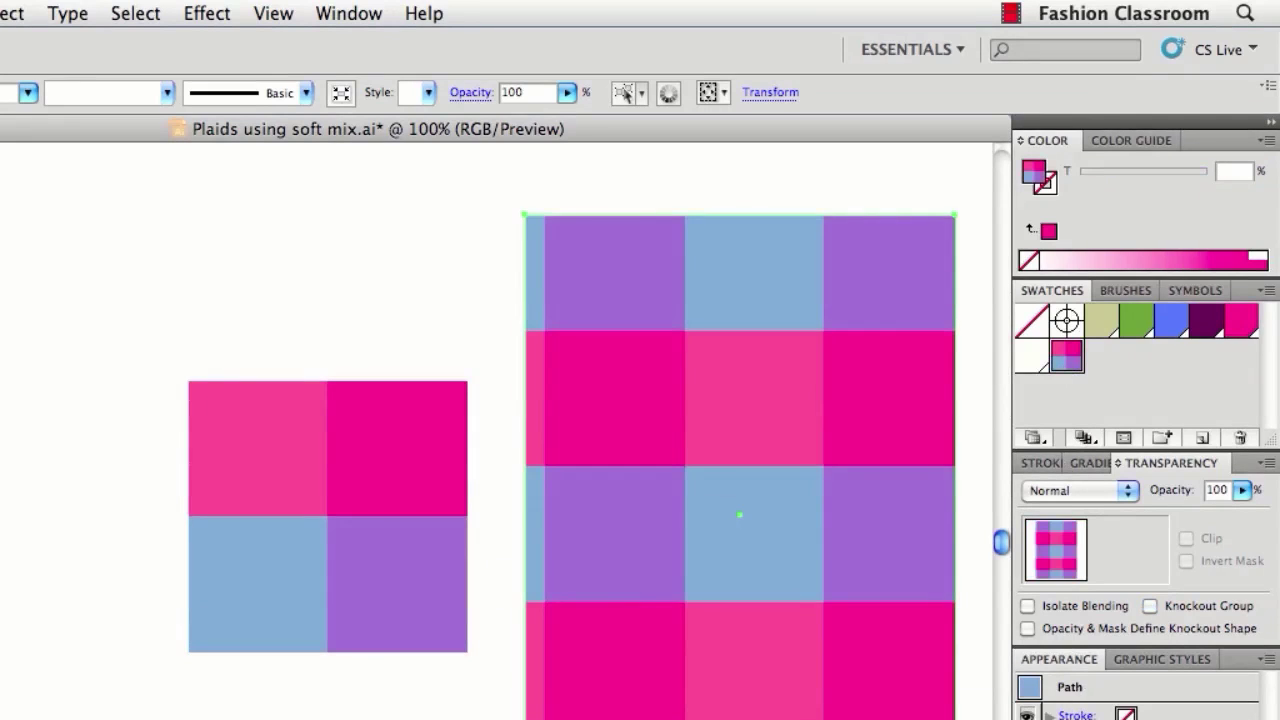
drag(524, 214, 632, 365)
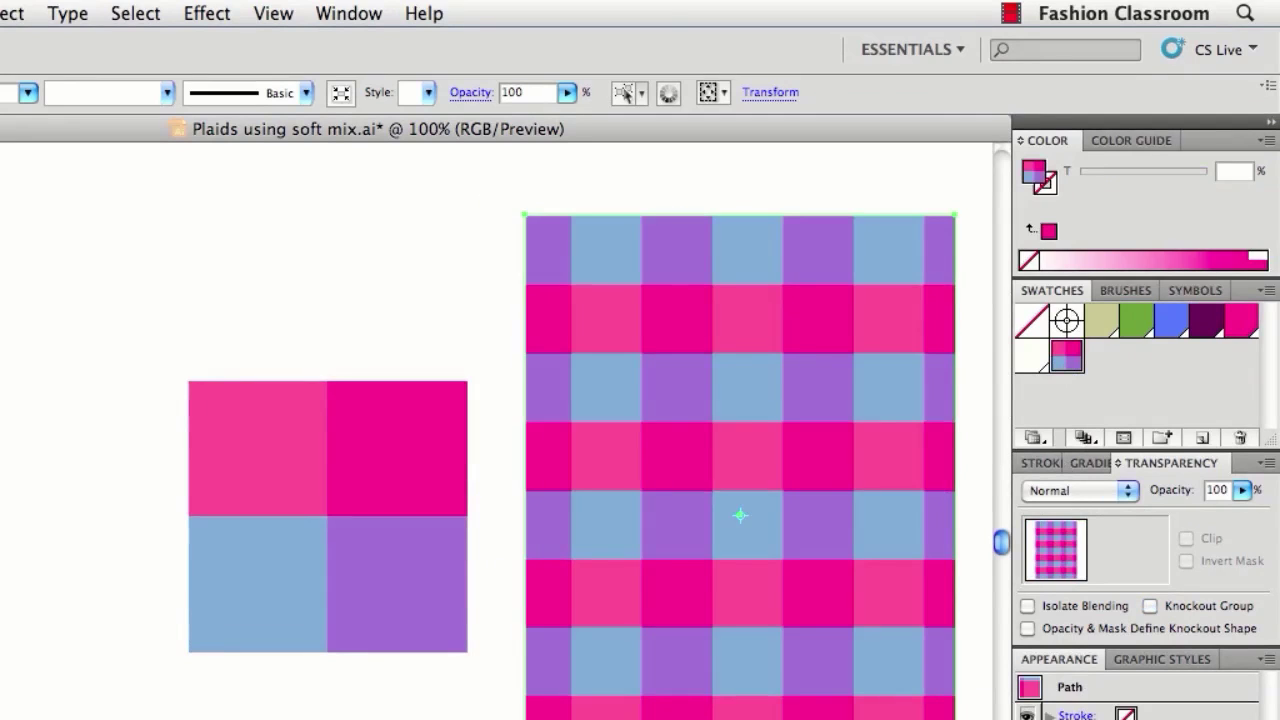
drag(524, 214, 299, 357)
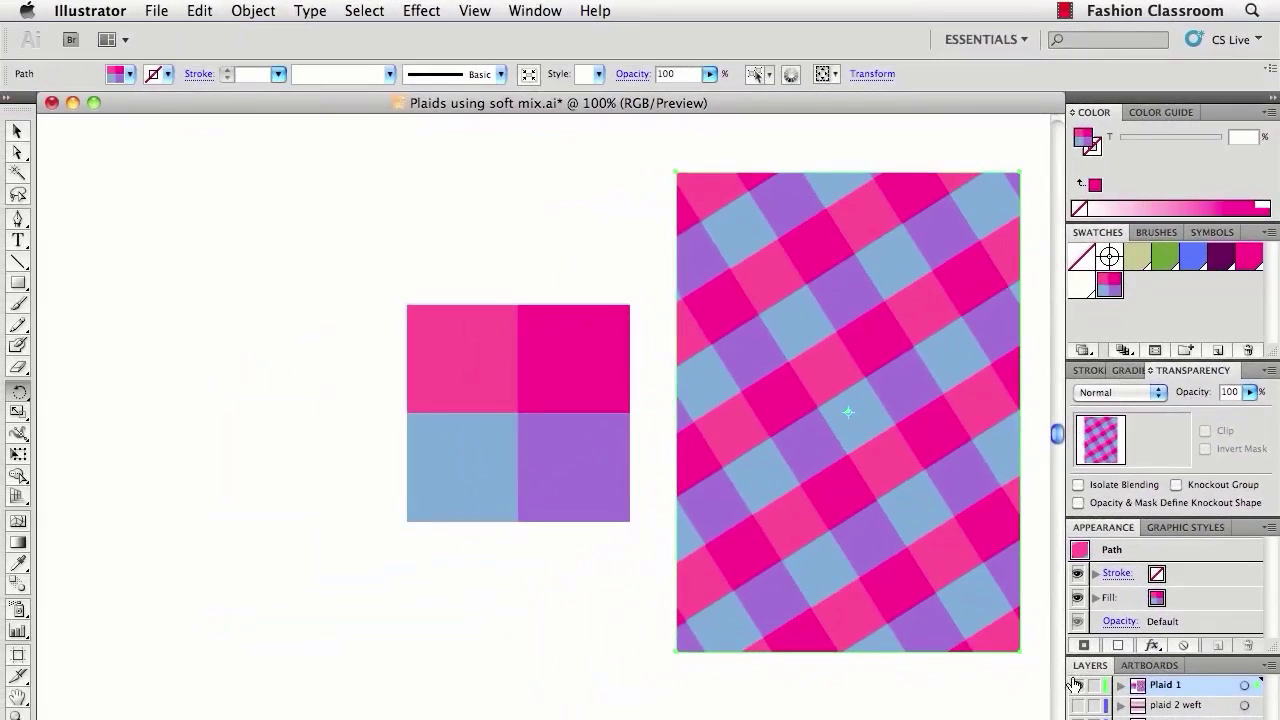
Hide the Plaid 1 layer, toggle Outline view, and show the traced weft stripes over the photo.
click(1077, 685)
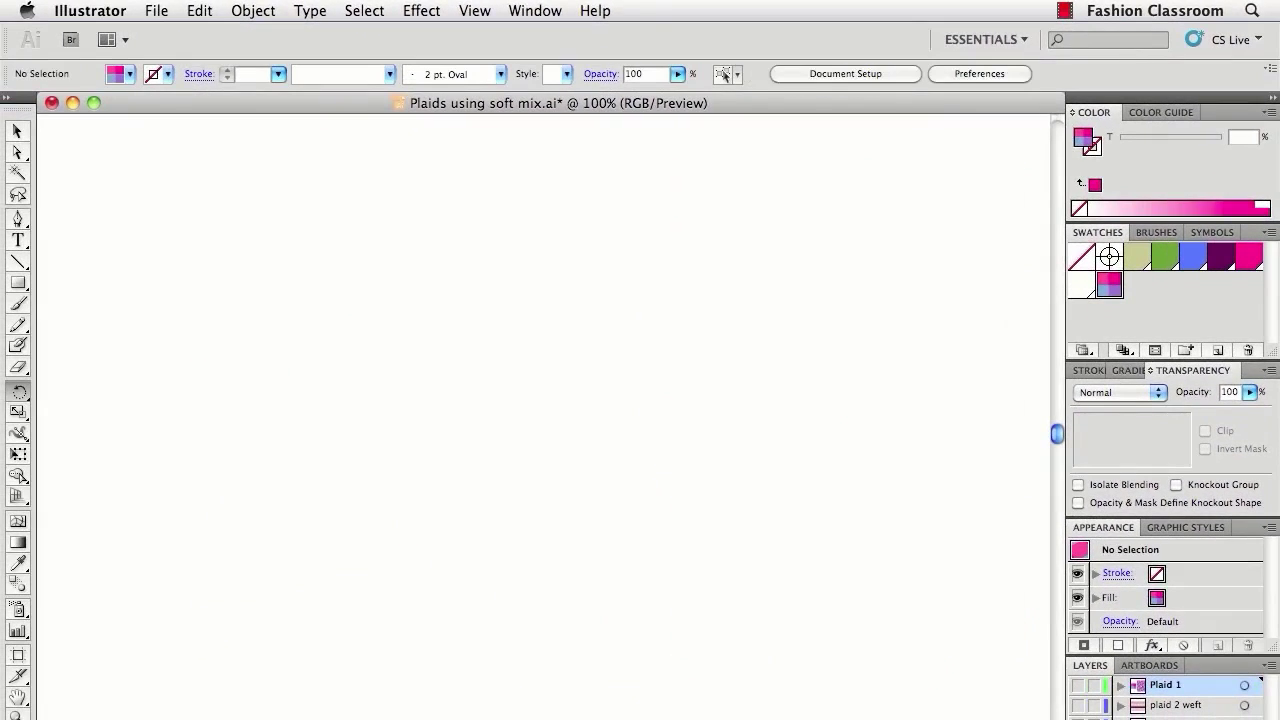
key(super+y)
key(super+y)
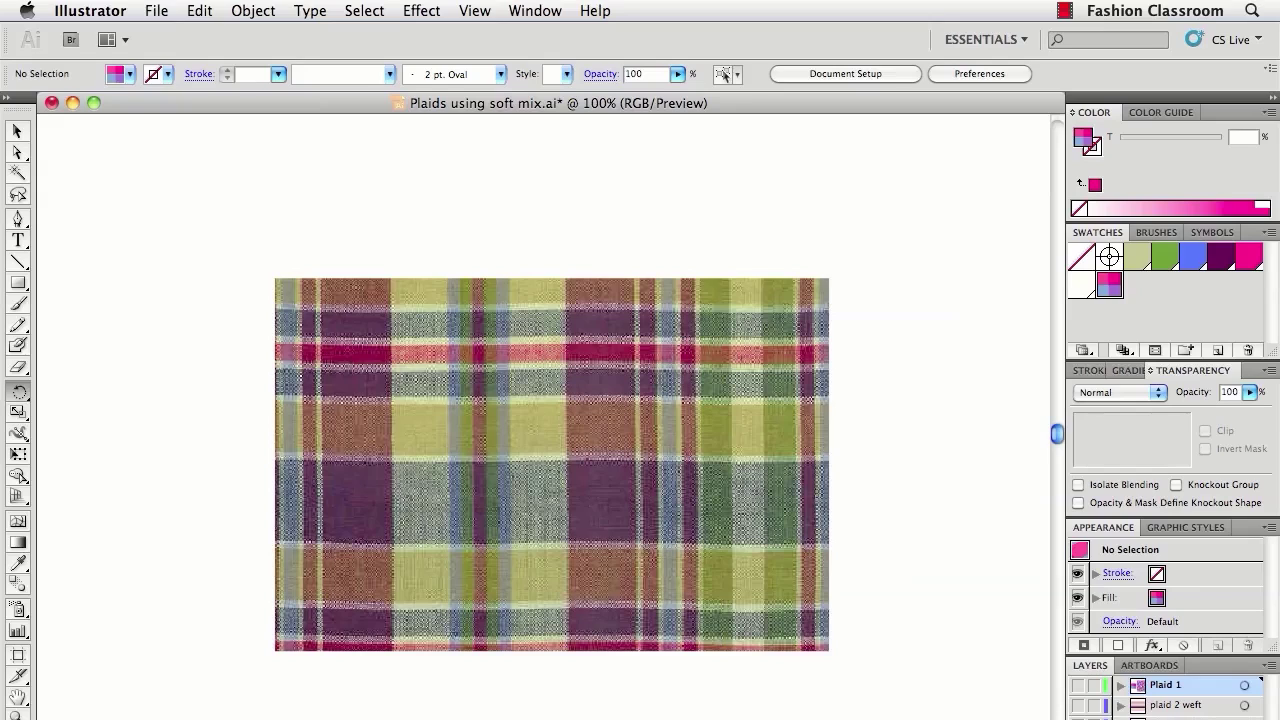
click(1077, 705)
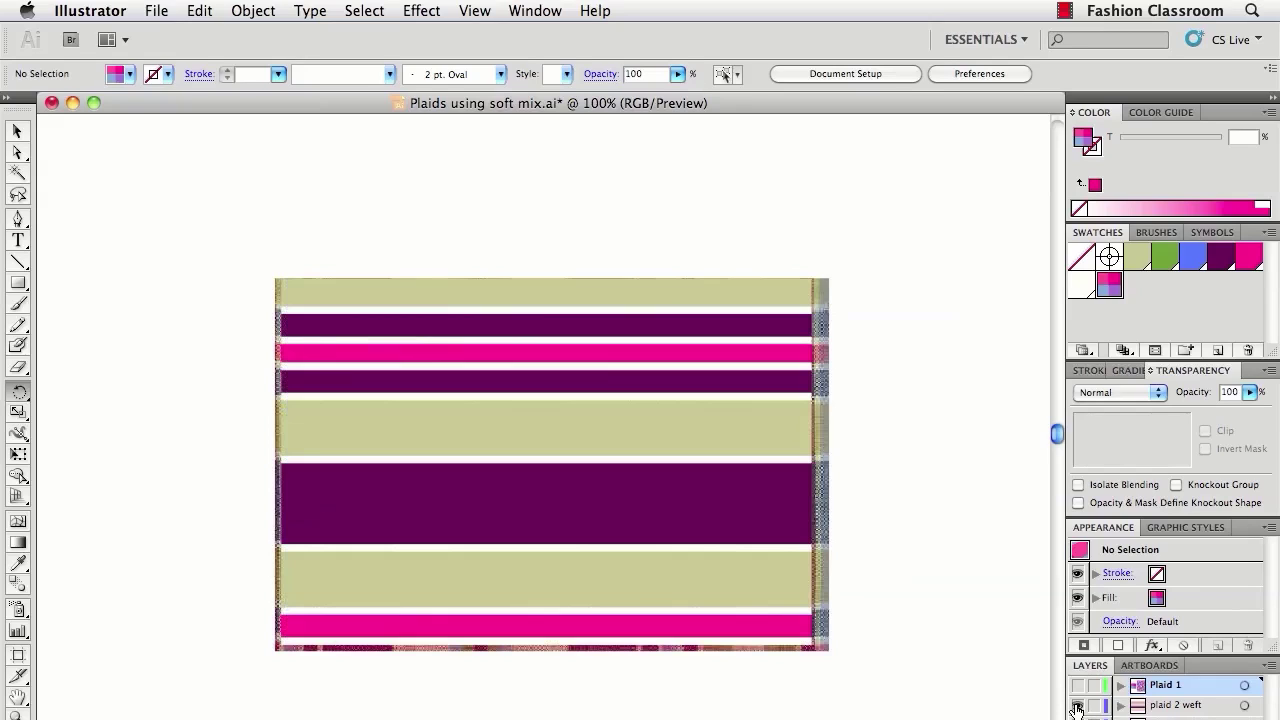
Toggle the weft and stripe layers' visibility against the plaid photo, ending with the horizontal weft stripes shown.
click(1077, 706)
click(1077, 706)
click(1077, 706)
click(1077, 706)
click(1077, 706)
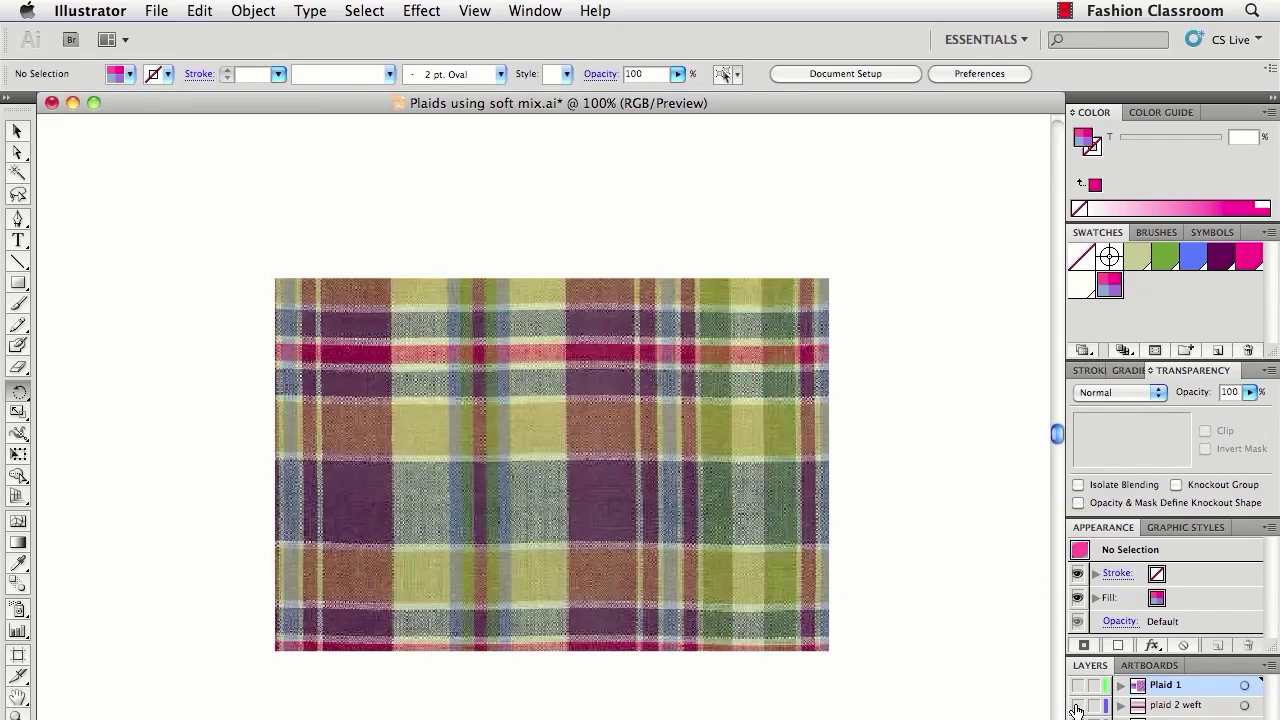
click(1077, 706)
click(1077, 706)
click(1077, 706)
click(1077, 706)
click(1077, 706)
click(1077, 706)
click(1077, 706)
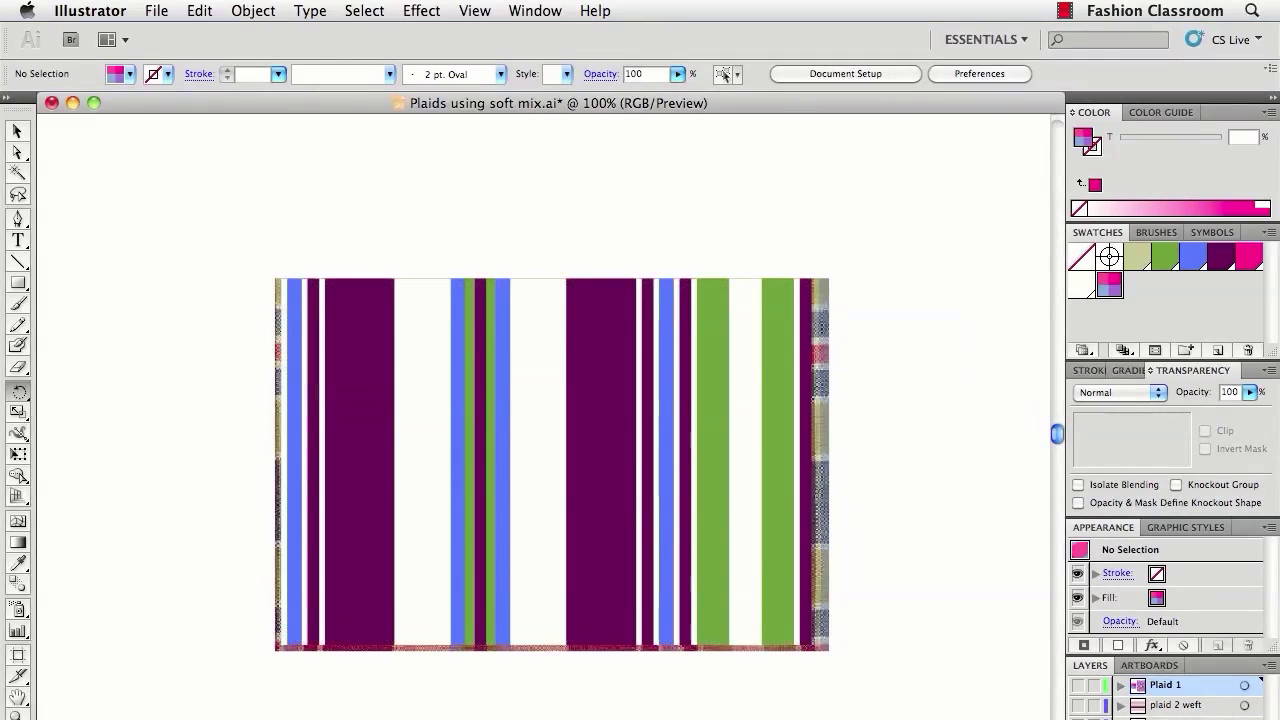
click(1077, 706)
click(1077, 719)
click(1077, 706)
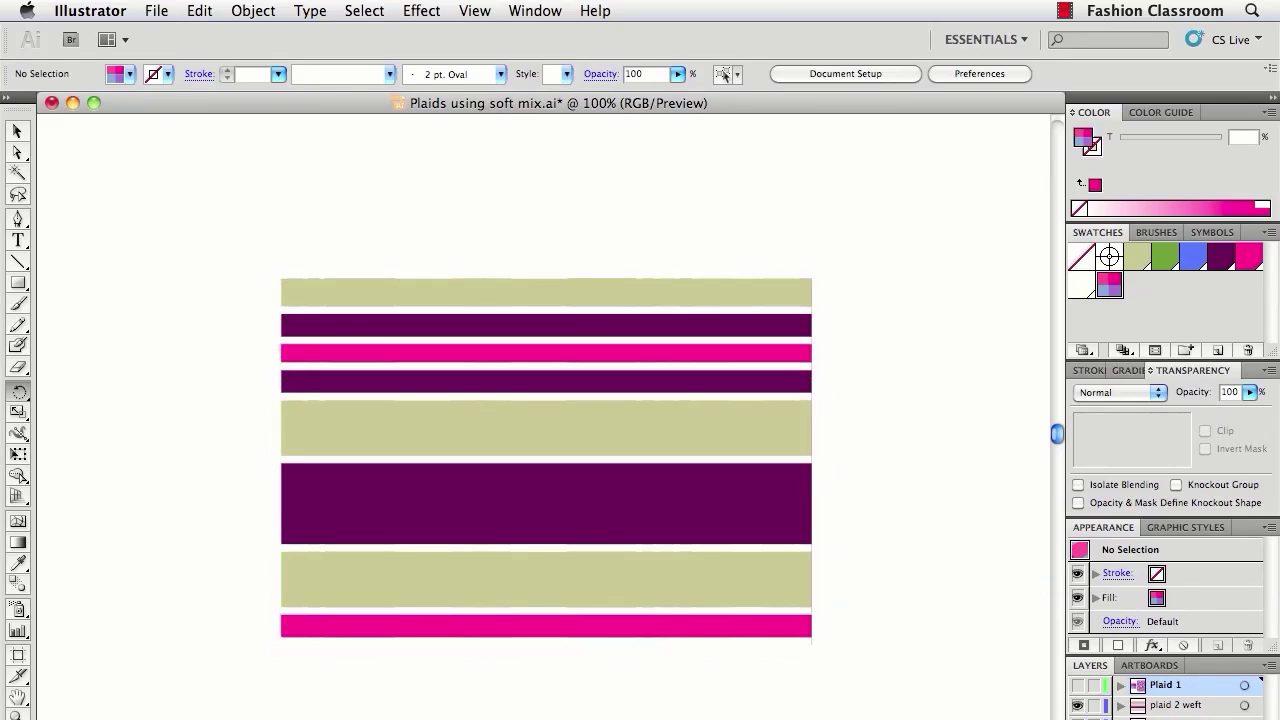
Marquee-select all the warp and weft stripes and group them.
key(v)
drag(858, 678, 244, 238)
click(253, 10)
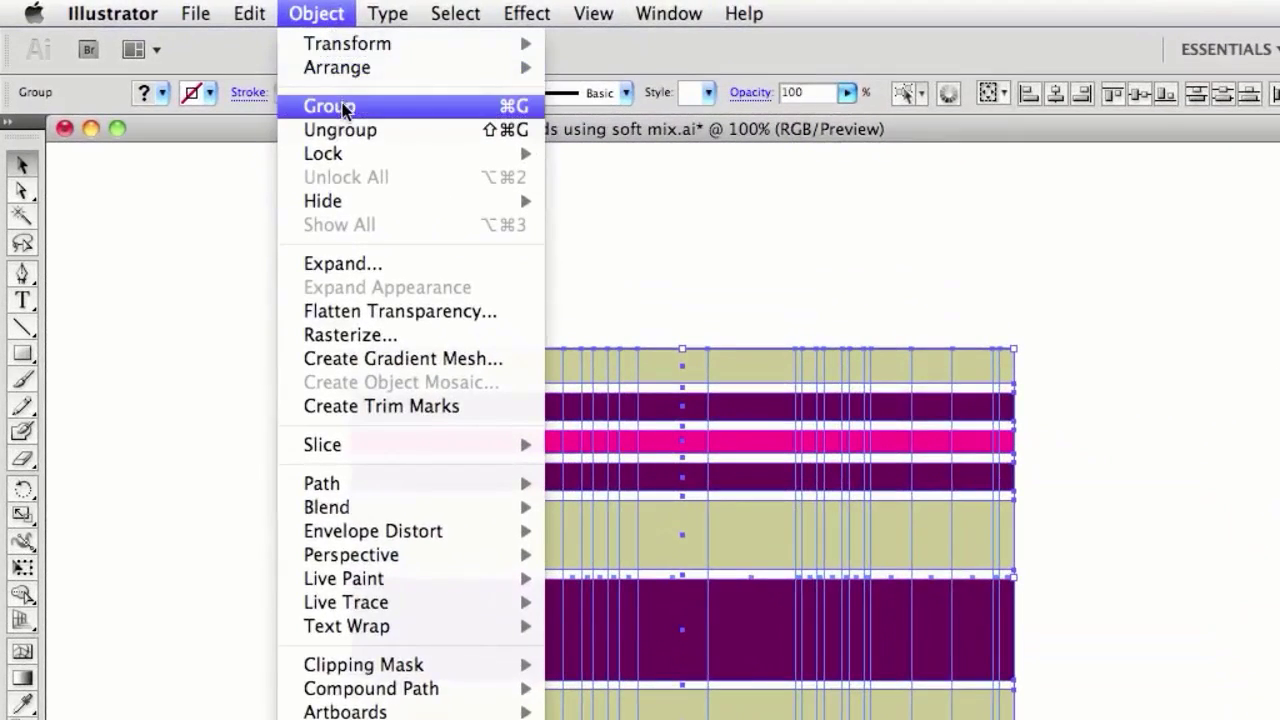
click(343, 108)
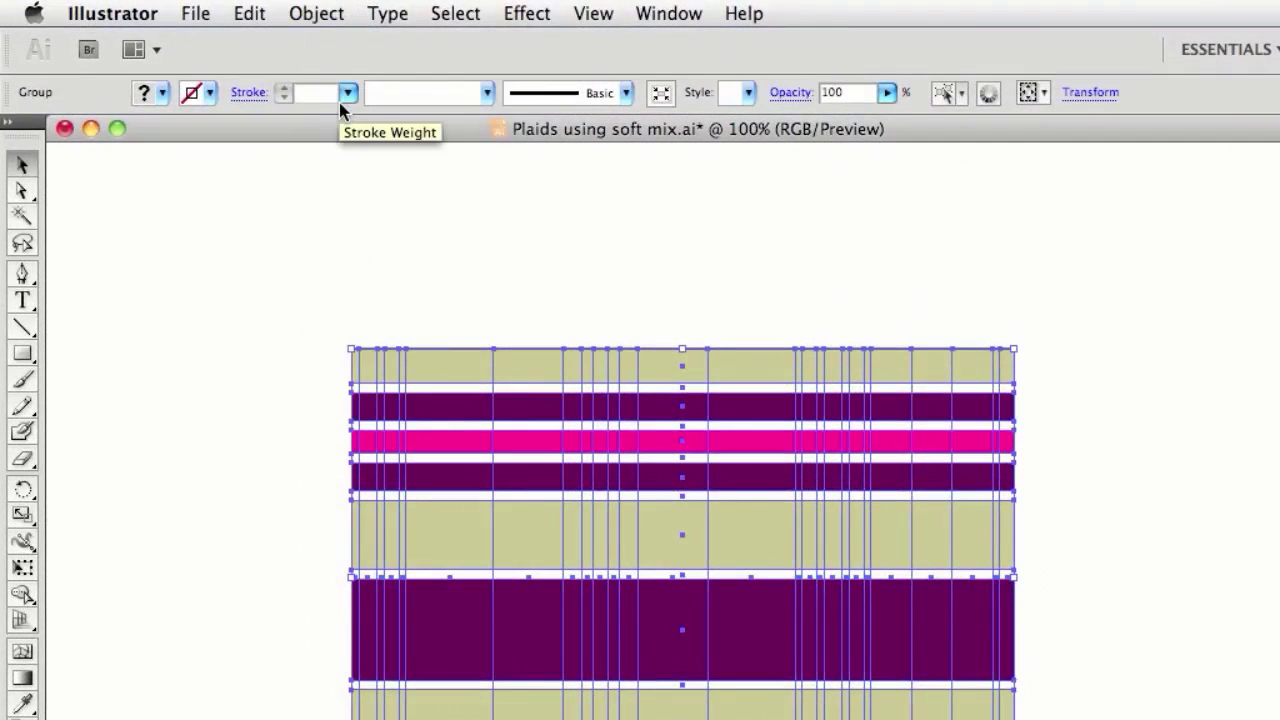
Apply a Pathfinder Soft Mix at 50% mixing rate to the stripe group, then deselect.
click(527, 14)
mouse_move(634, 301)
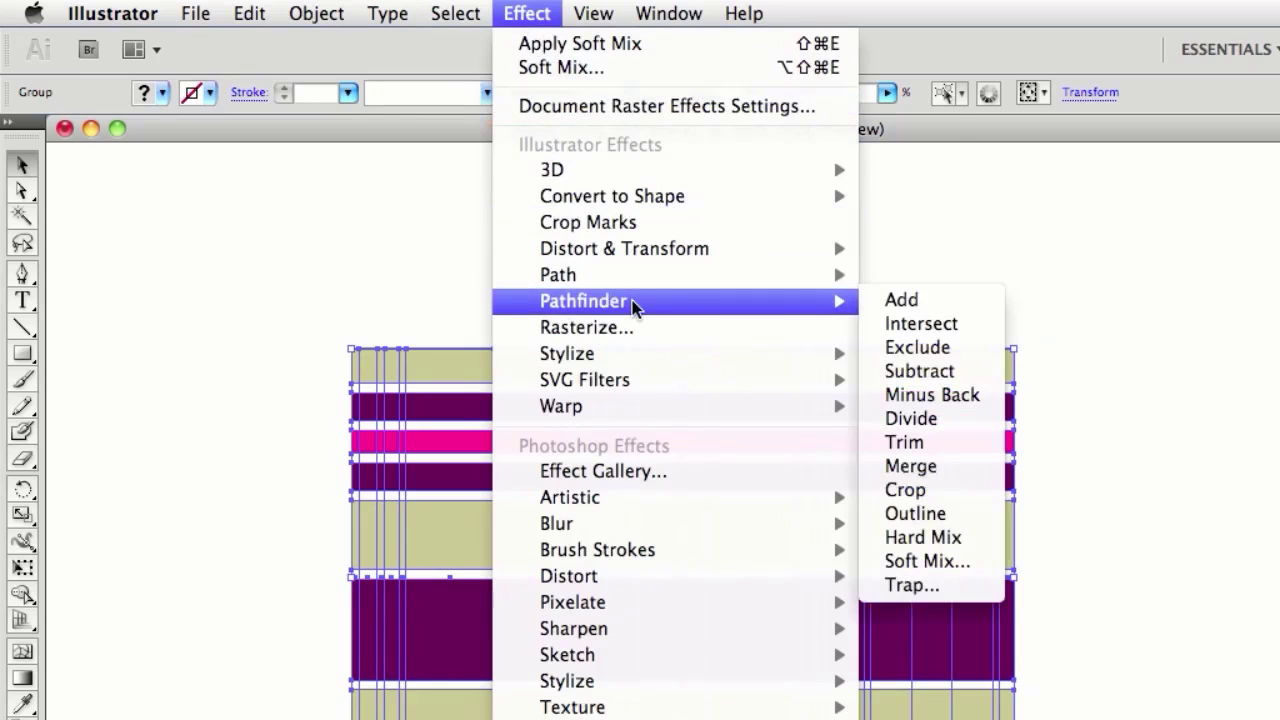
click(929, 561)
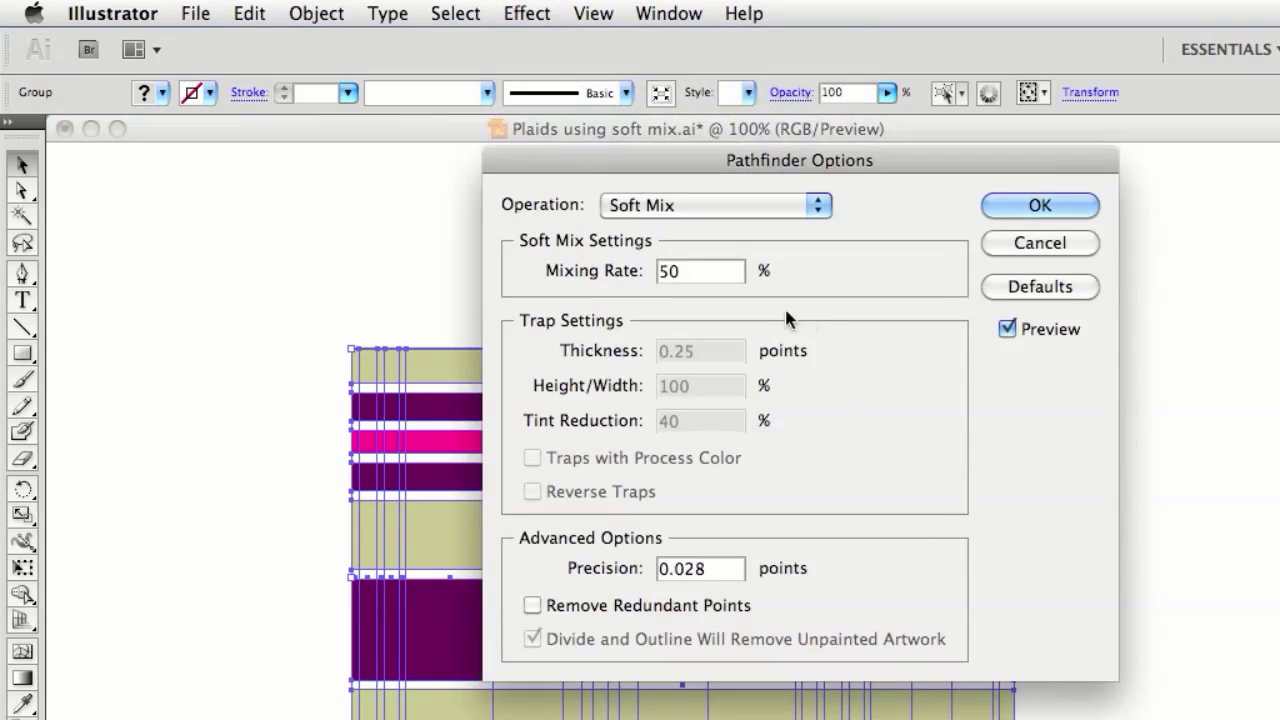
click(1033, 212)
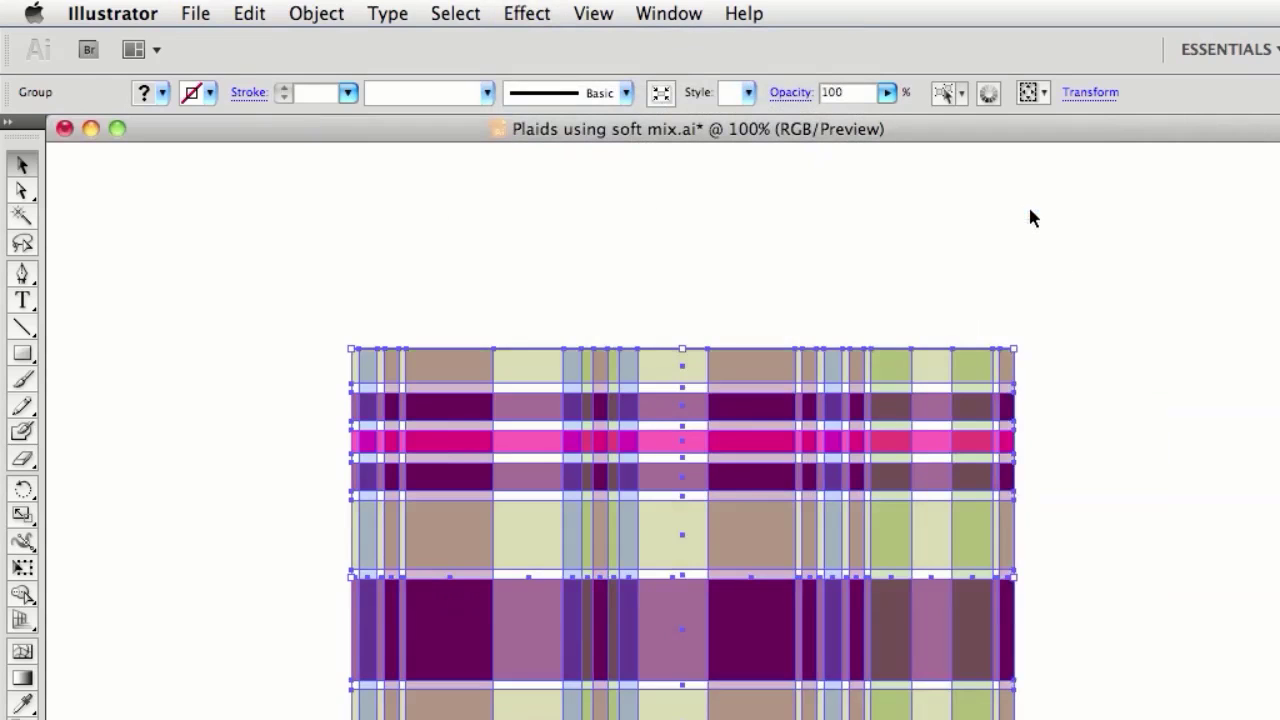
click(1068, 488)
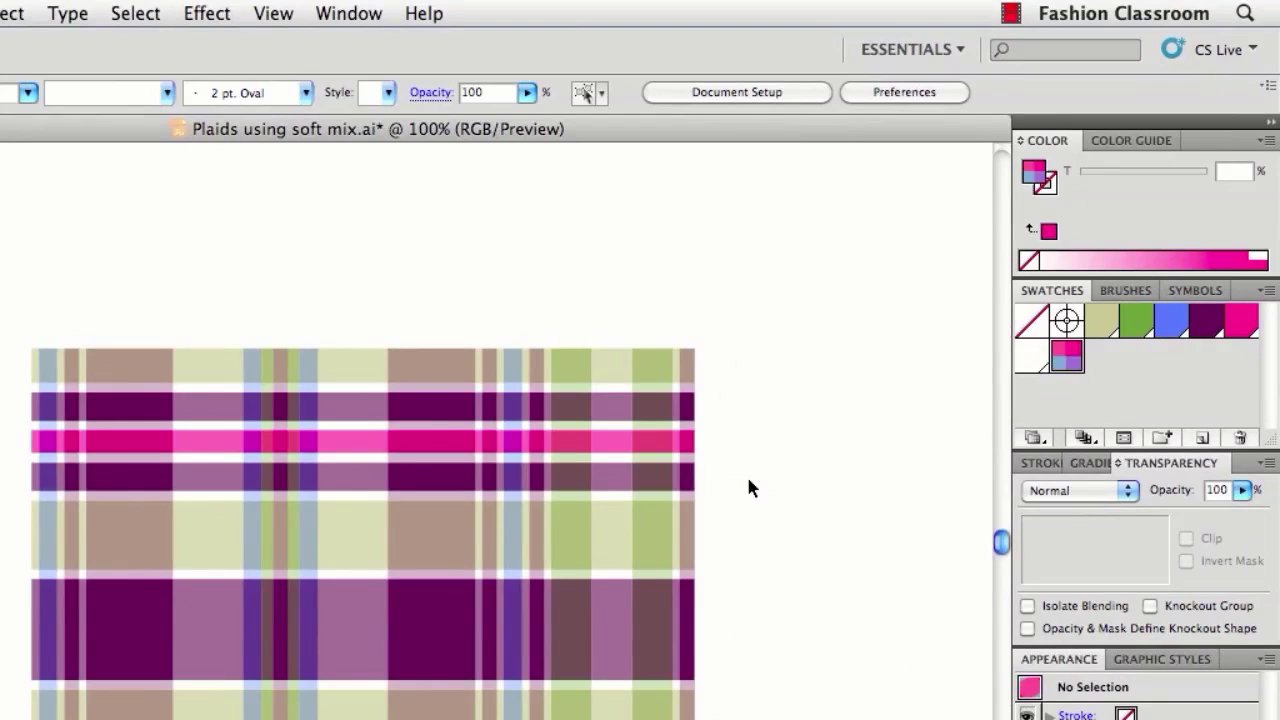
Recolour the wide purple band and the narrow pink stripe Deep blue sky, then select the whole group.
click(583, 622)
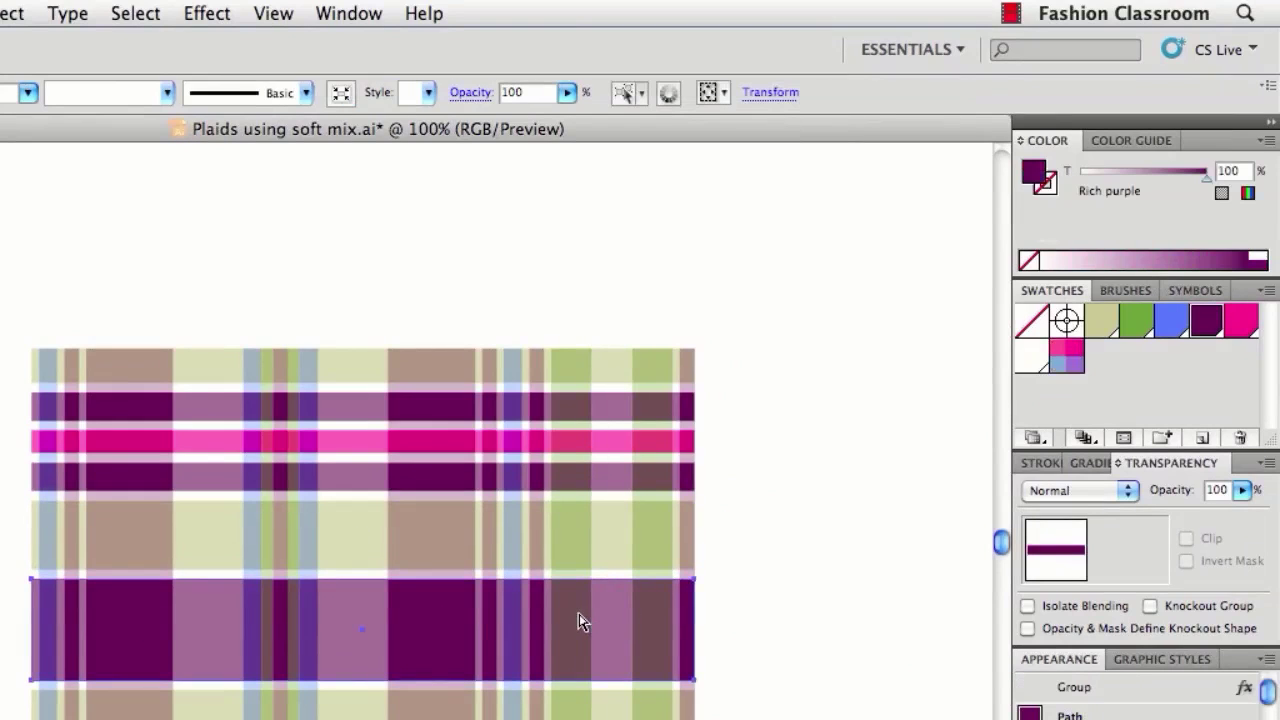
click(1178, 328)
click(664, 446)
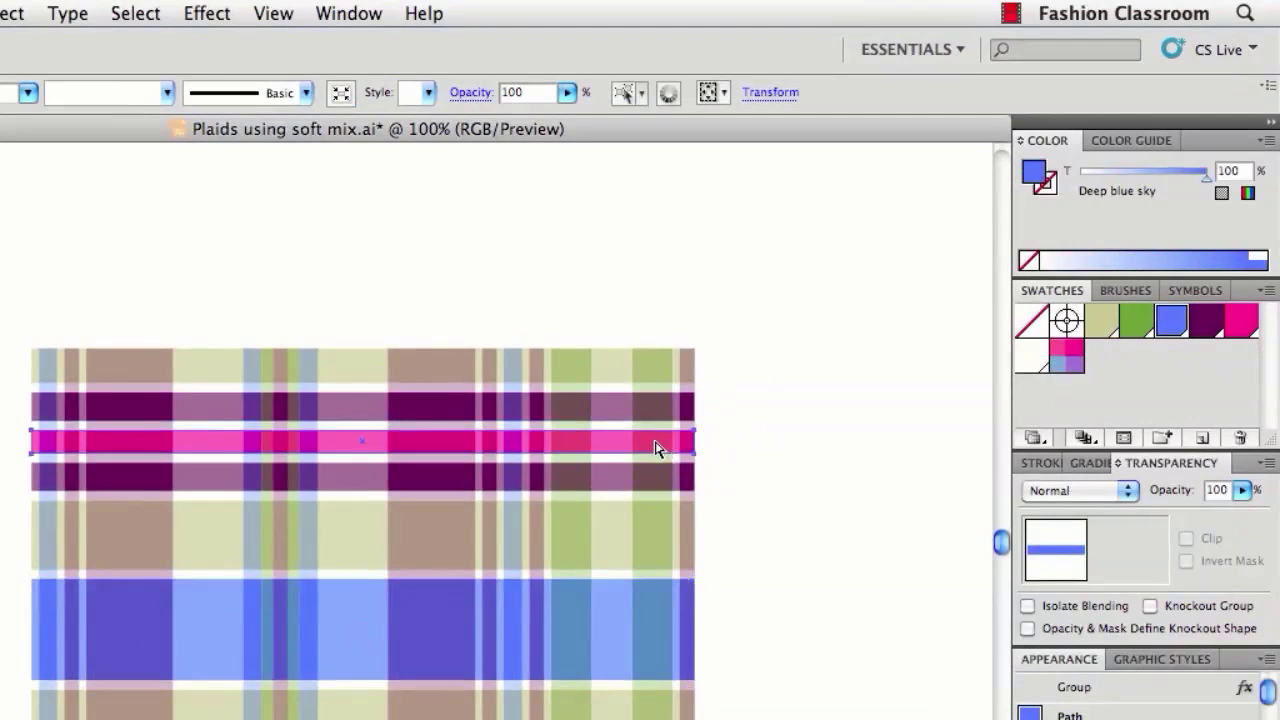
click(1172, 320)
click(877, 409)
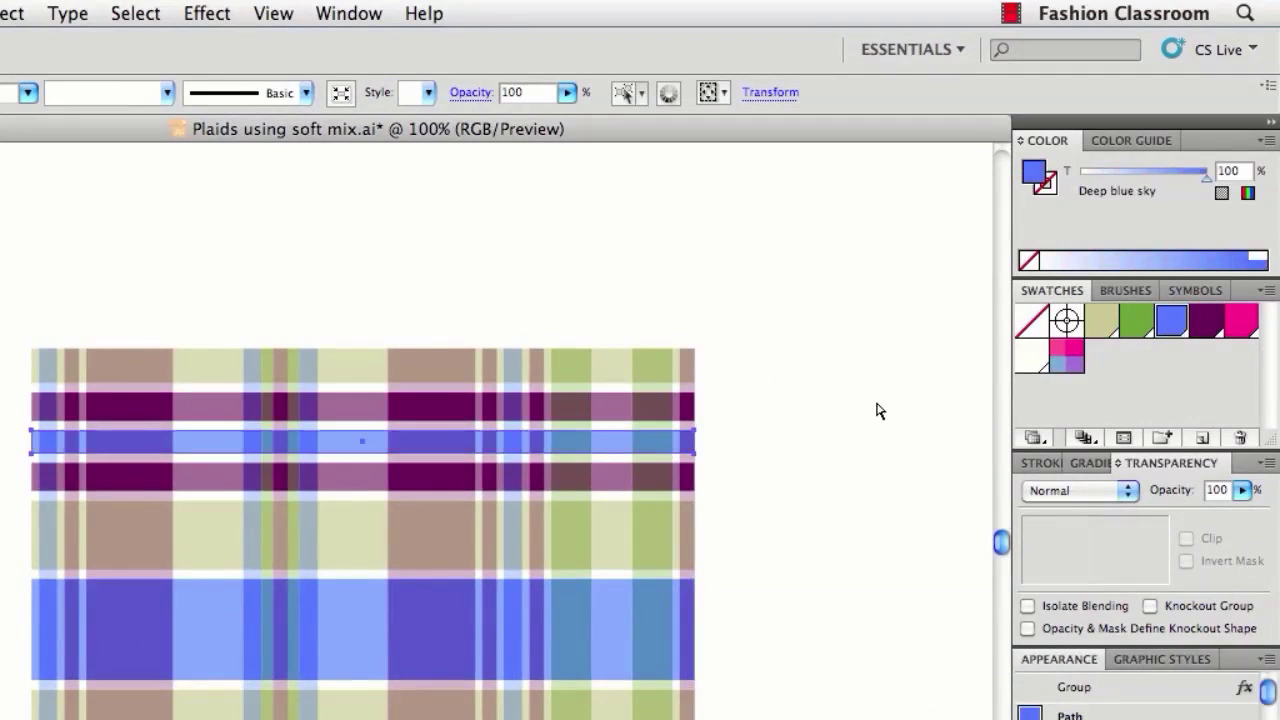
click(598, 537)
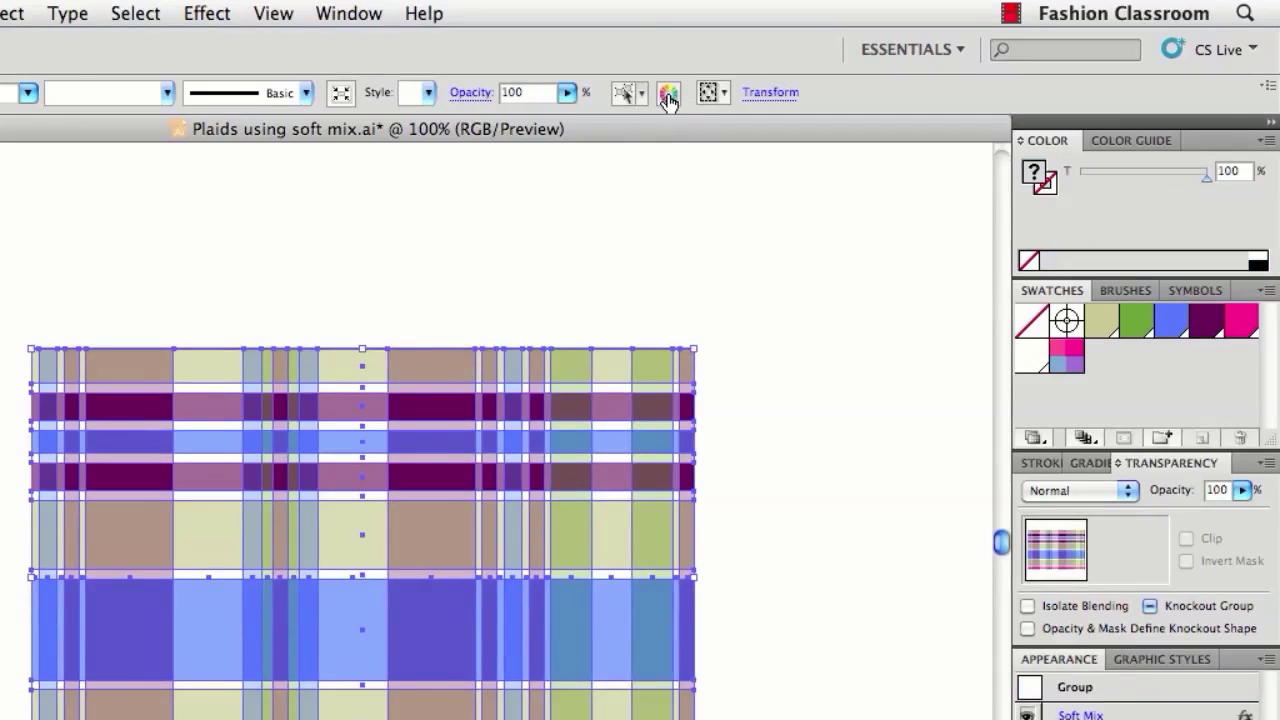
Randomly reorder the plaid's colours in Recolor Artwork, turning beige stripes light green and brown crossings olive.
click(667, 95)
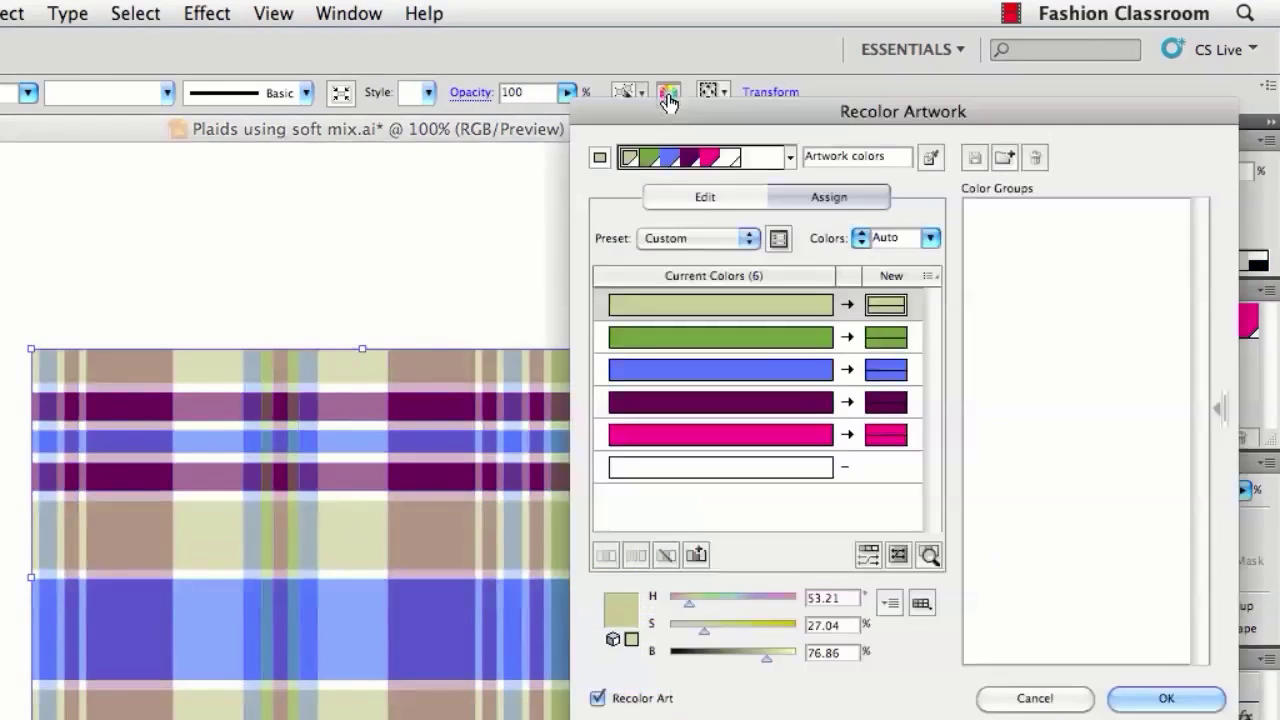
click(866, 557)
click(1155, 697)
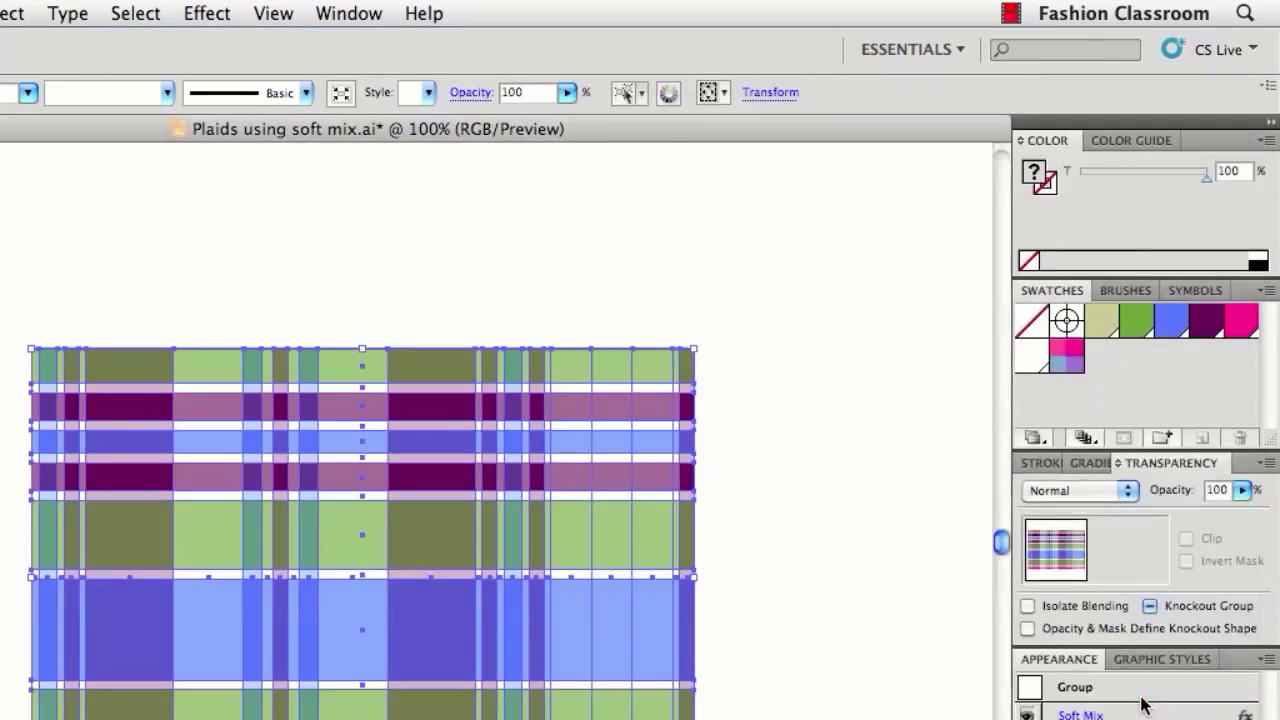
click(738, 580)
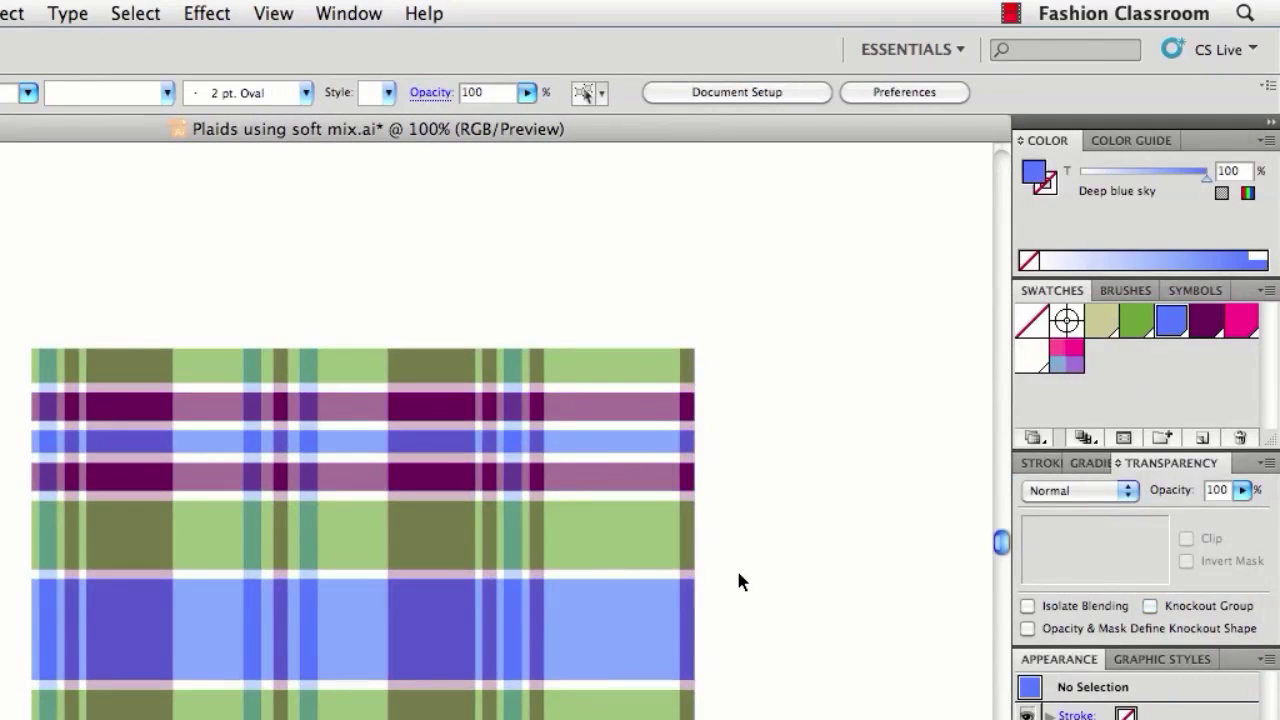